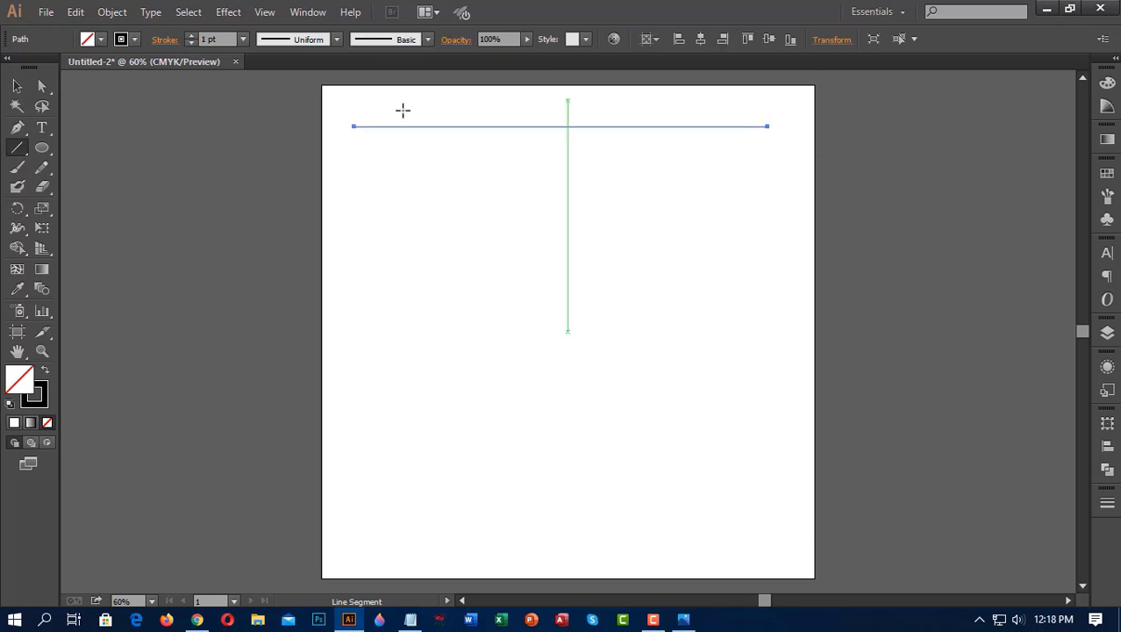
Copy the horizontal line slightly below itself and repeat the duplication until 17 evenly spaced lines are stacked.
key("v")
left_click_drag(628, 127, 622, 143)
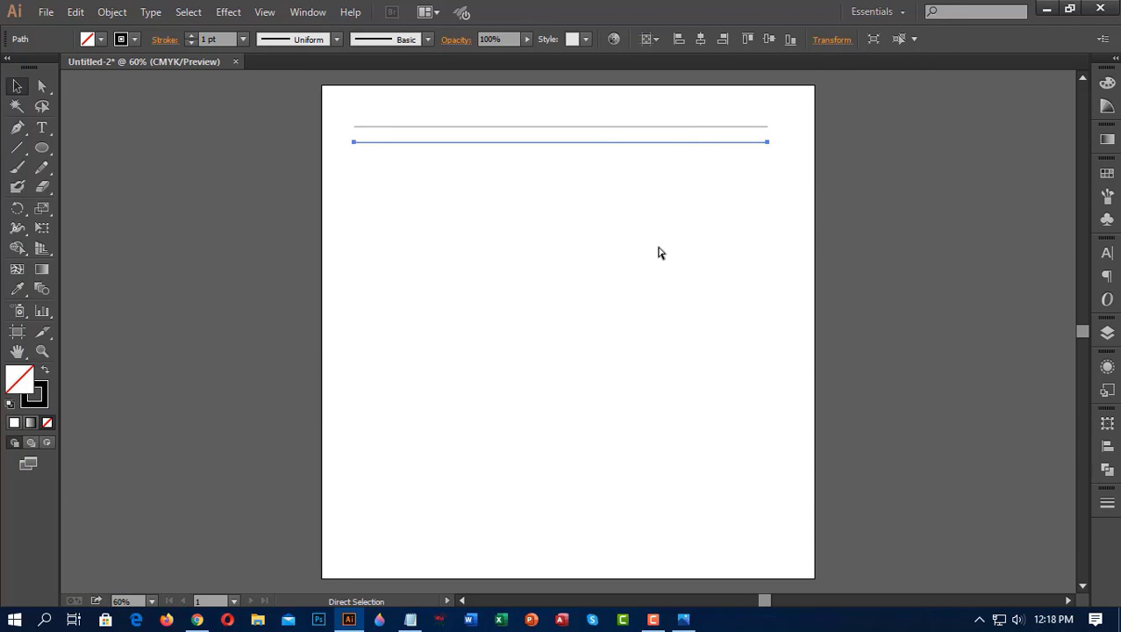
key("ctrl+d")
key("ctrl+d")
key("ctrl+d")
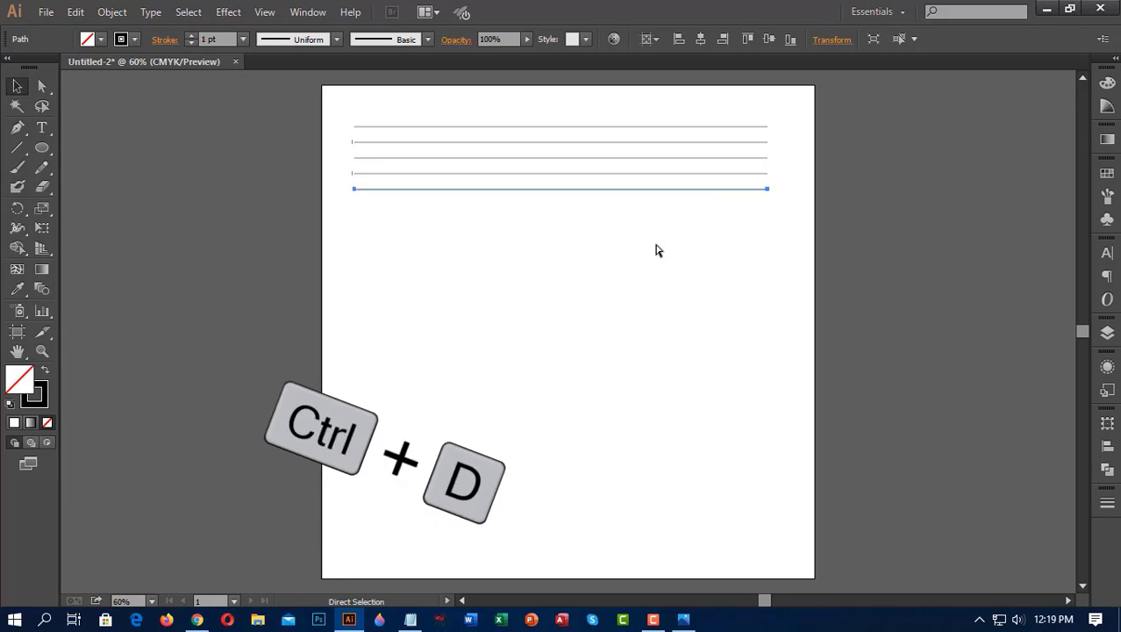
key("ctrl+d")
key("ctrl+d")
key("ctrl+d")
key("ctrl+d")
key("ctrl+d")
key("ctrl+d")
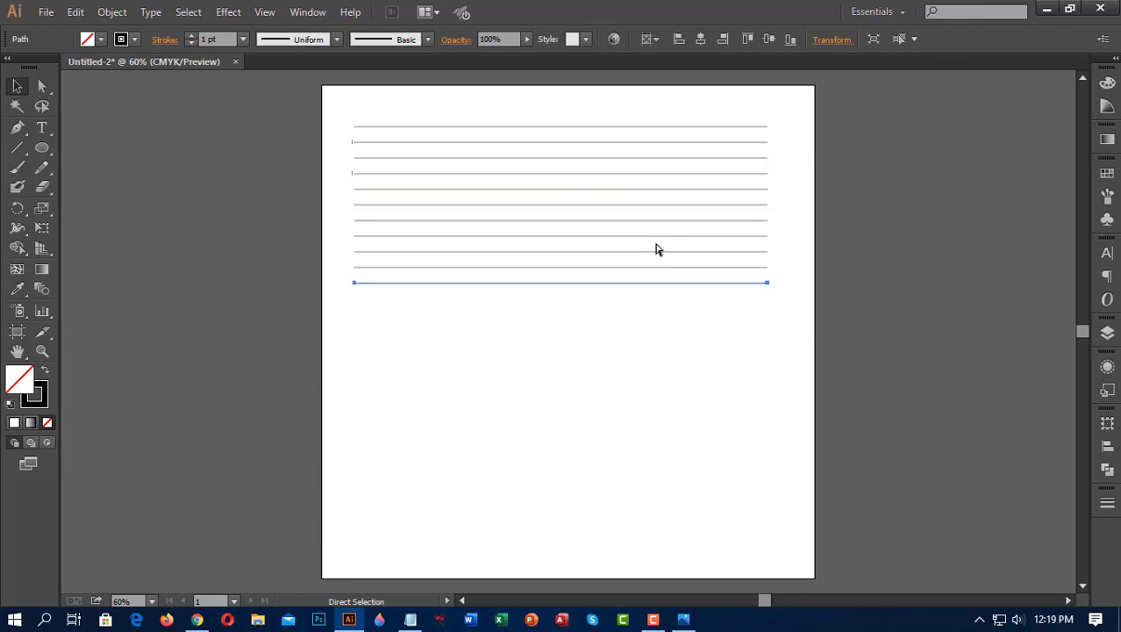
key("ctrl+d")
key("ctrl+d")
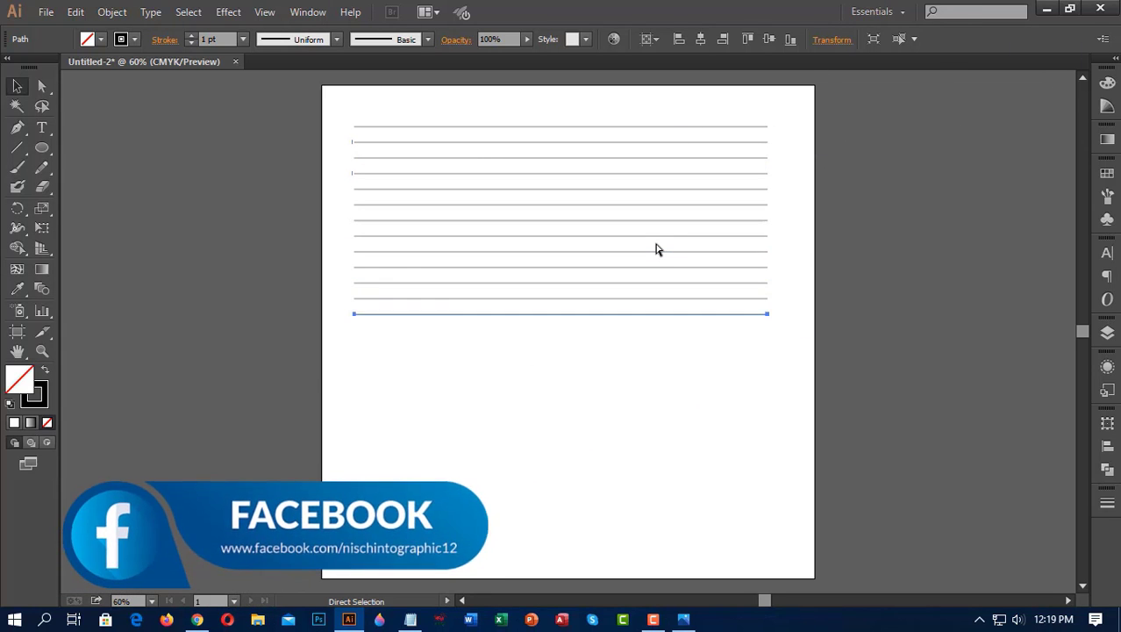
key("ctrl+d")
key("ctrl+d")
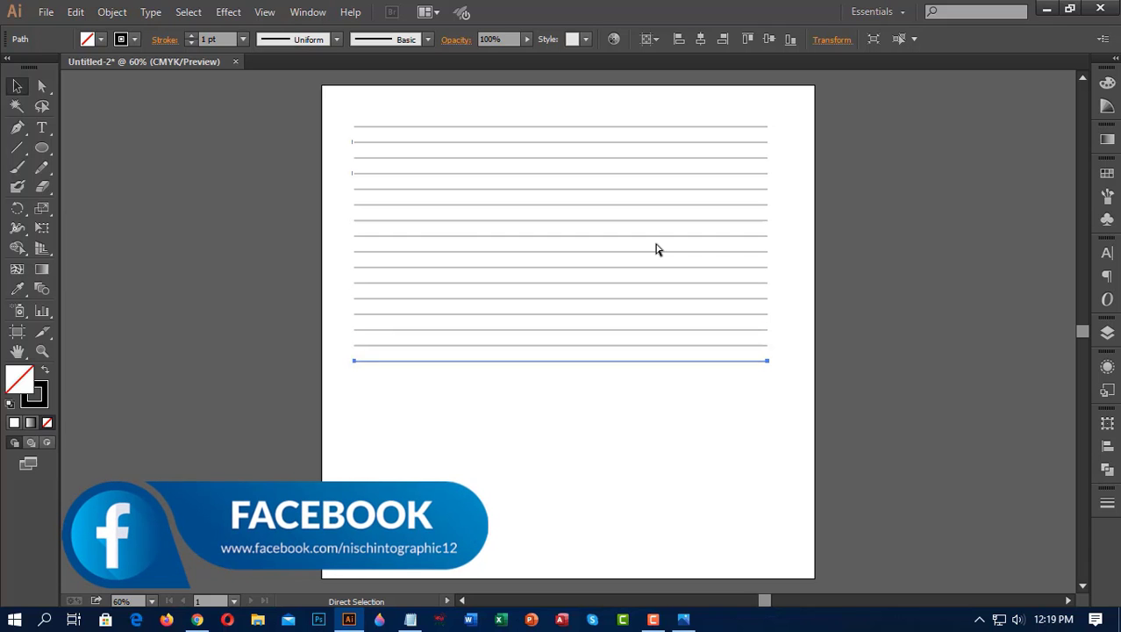
key("ctrl+d")
left_click(783, 416)
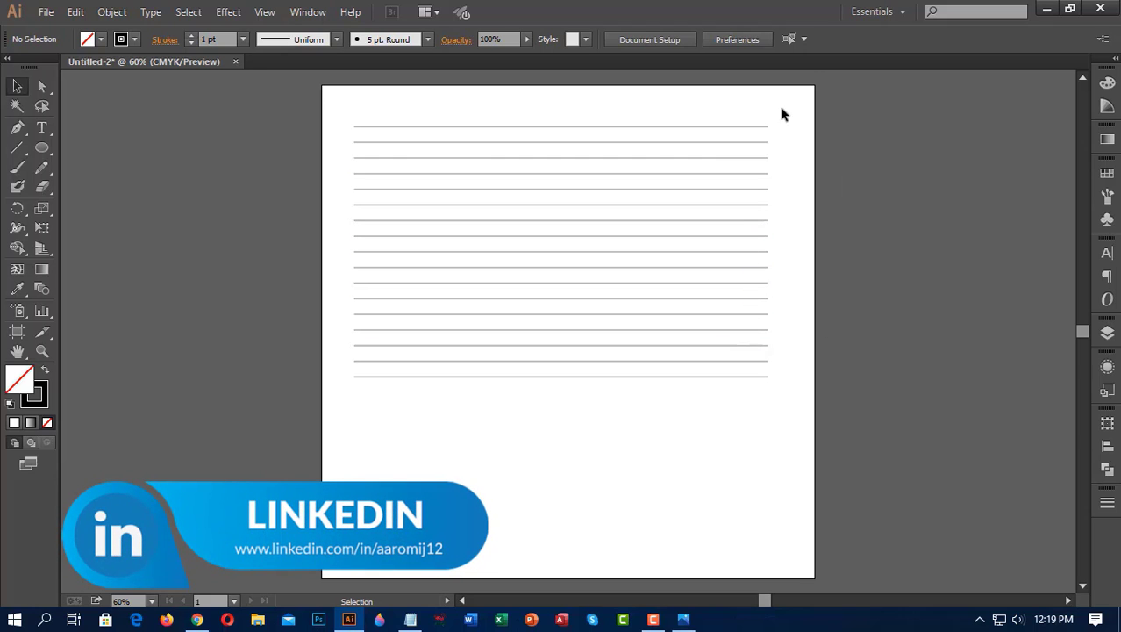
Delete the lowest line, then group the remaining lines and centre them horizontally and vertically on the artboard.
left_click(702, 377)
key("Delete")
left_click_drag(745, 211, 746, 375)
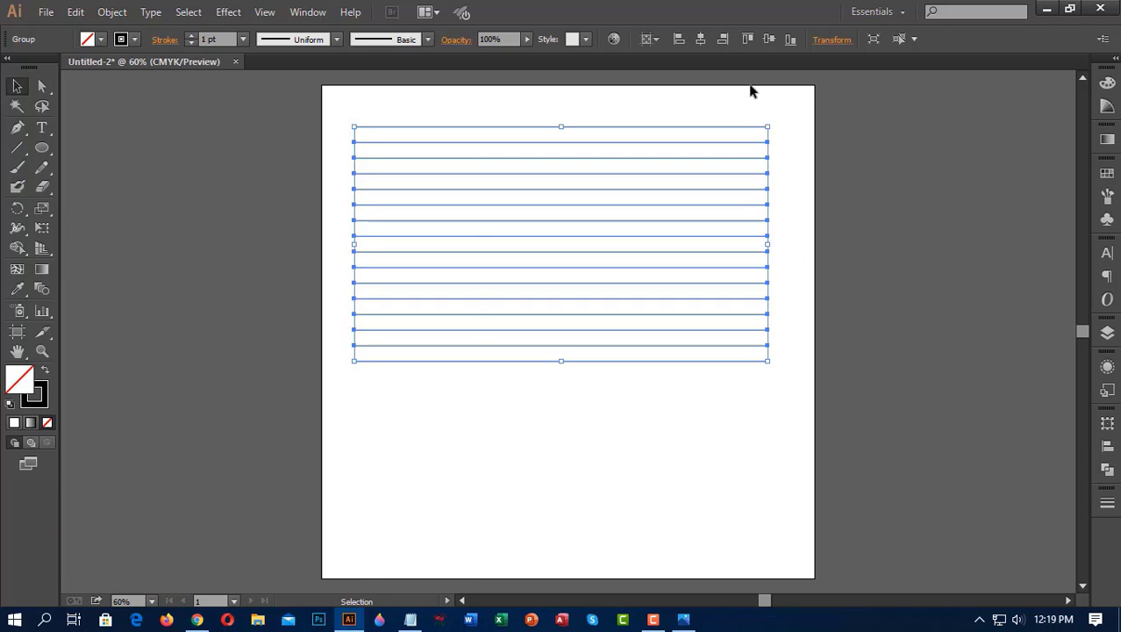
left_click(701, 39)
left_click(768, 38)
left_click(794, 377)
Ungroup the centred set of horizontal lines.
left_click(772, 324)
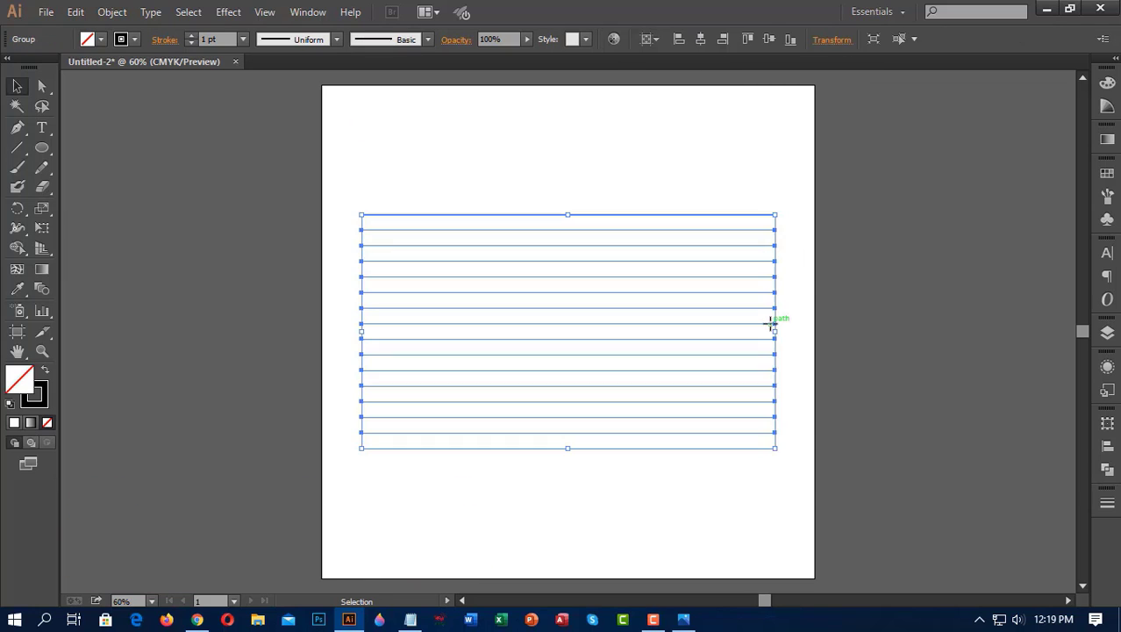
right_click(772, 324)
left_click(818, 418)
left_click(807, 337)
Create a rotated copy of all the horizontal lines, slanting steeply up to the right, to form a crossing grid.
left_click_drag(765, 193, 776, 480)
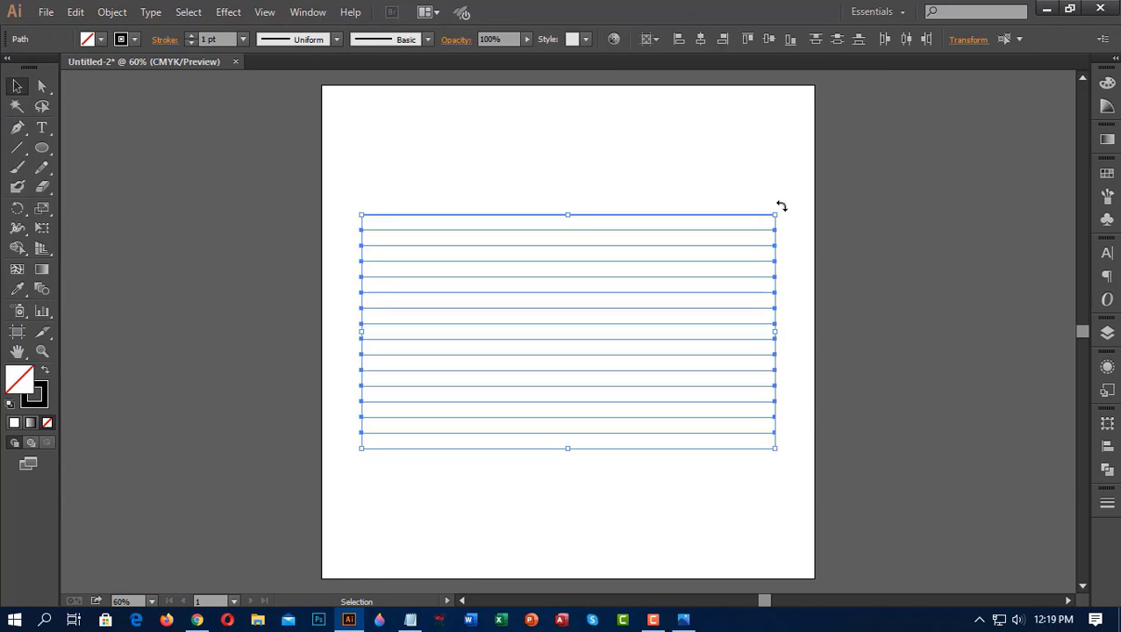
key("a")
left_click_drag(784, 213, 539, 165)
left_click(743, 425)
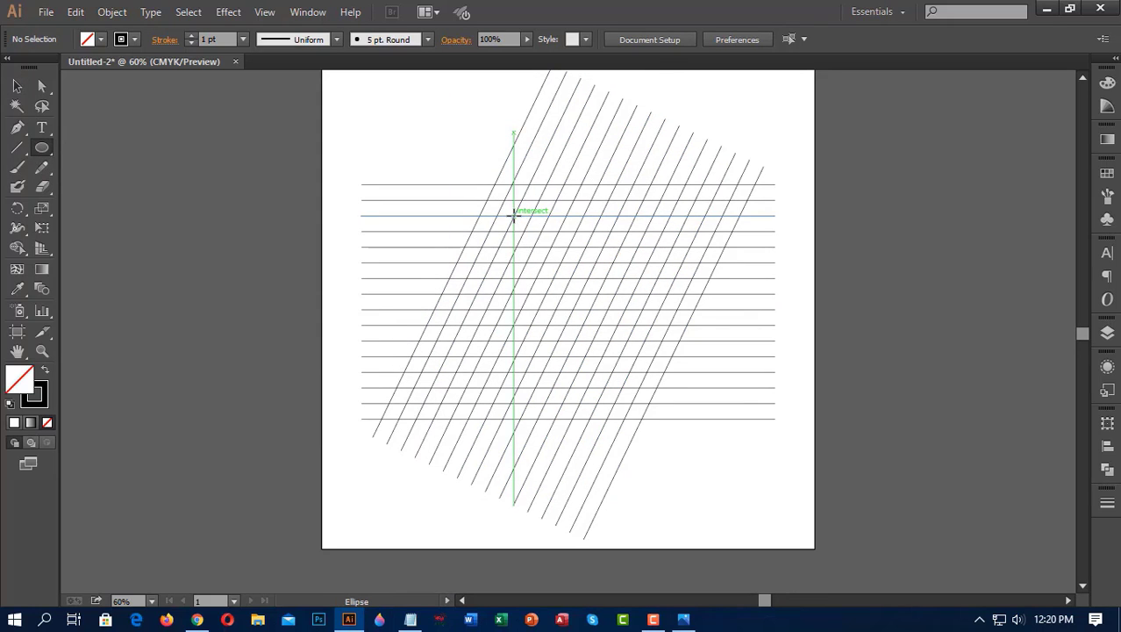
Draw a circle over the middle of the grid and position it so its edge touches the horizontal and slanted lines.
left_click_drag(514, 216, 583, 354)
key("shift")
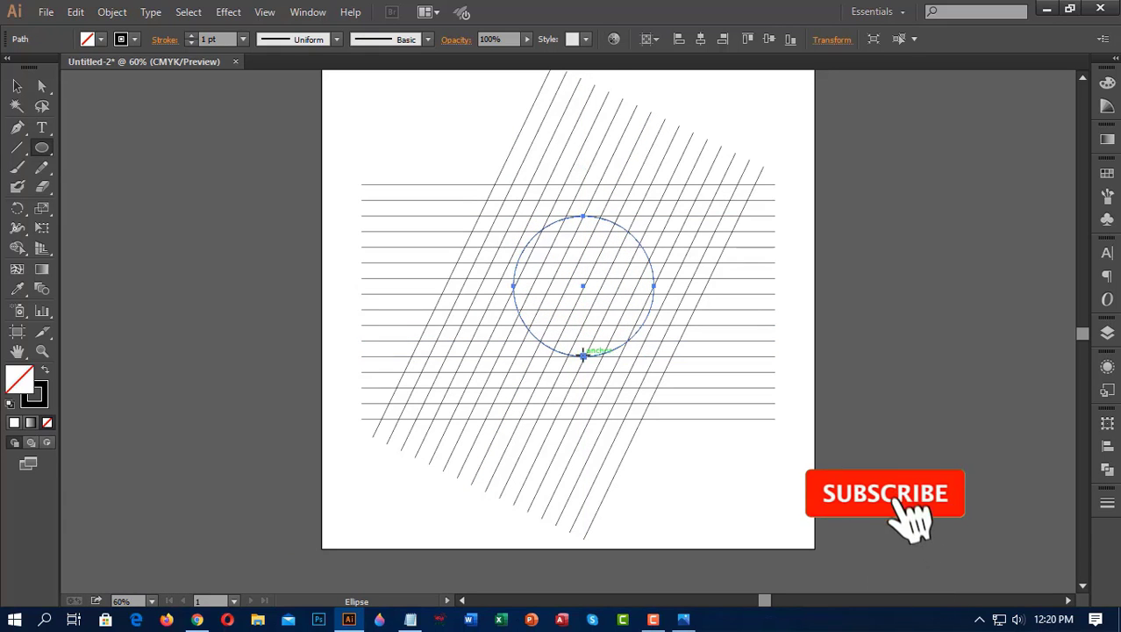
key("v")
left_click_drag(636, 243, 628, 239)
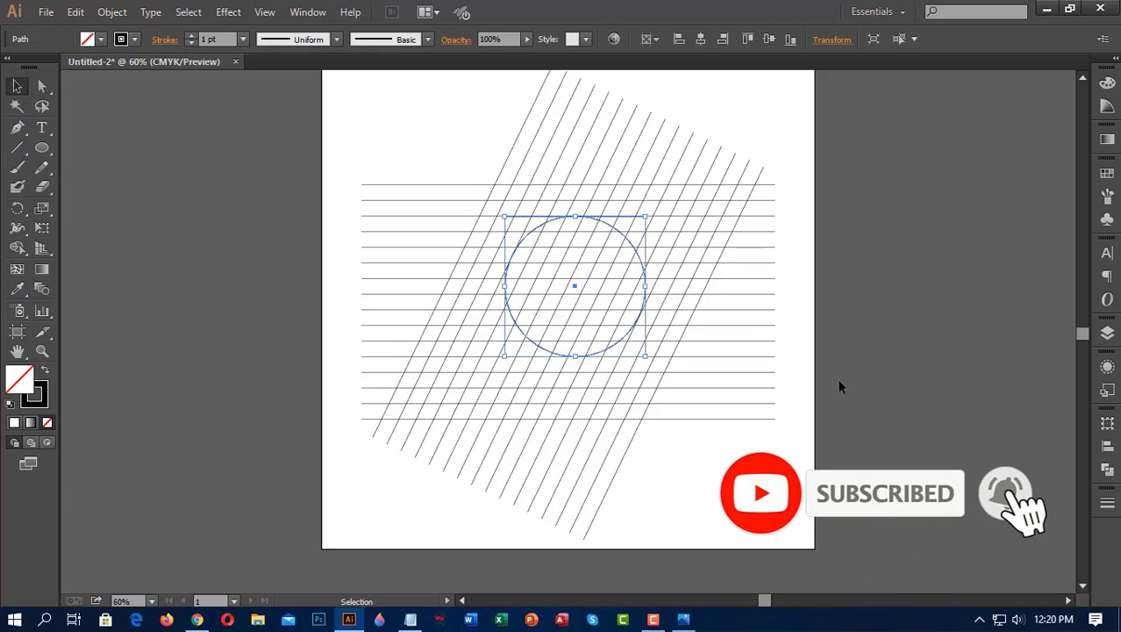
left_click(838, 378)
key("ctrl+plus")
key("ctrl+plus")
key("ctrl+plus")
key("ctrl+plus")
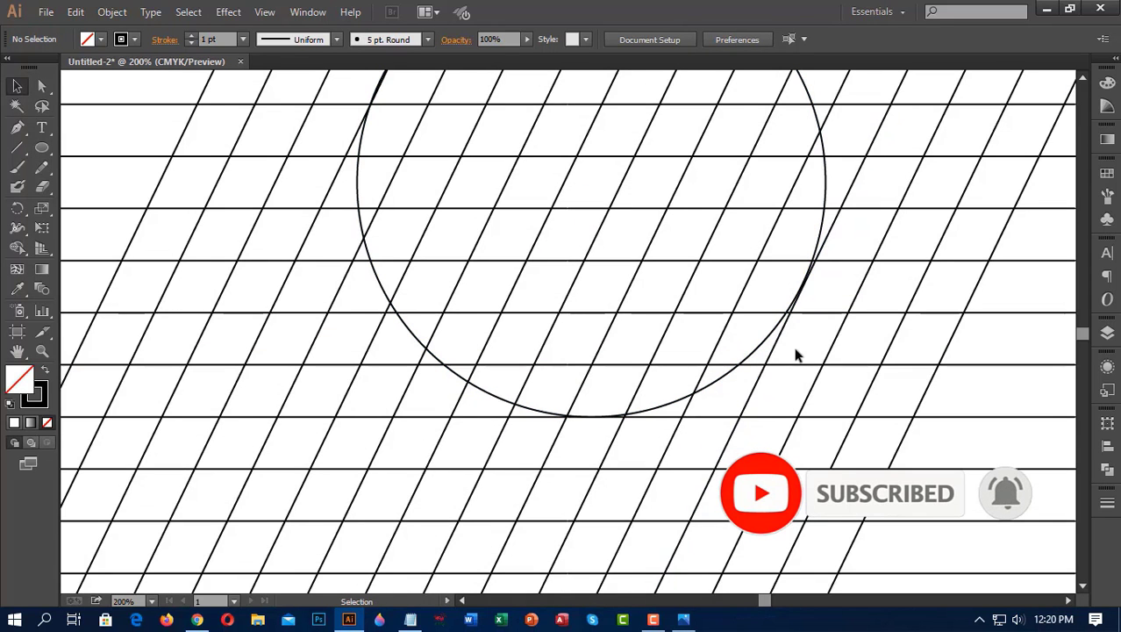
left_click_drag(815, 206, 782, 292)
left_click(771, 177)
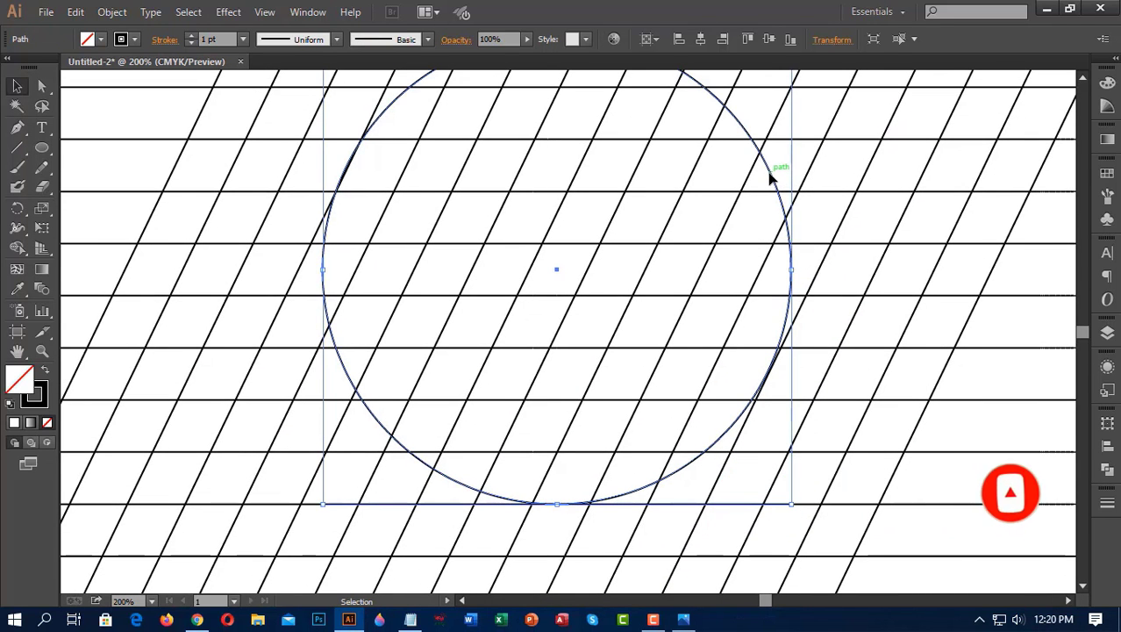
left_click(841, 268)
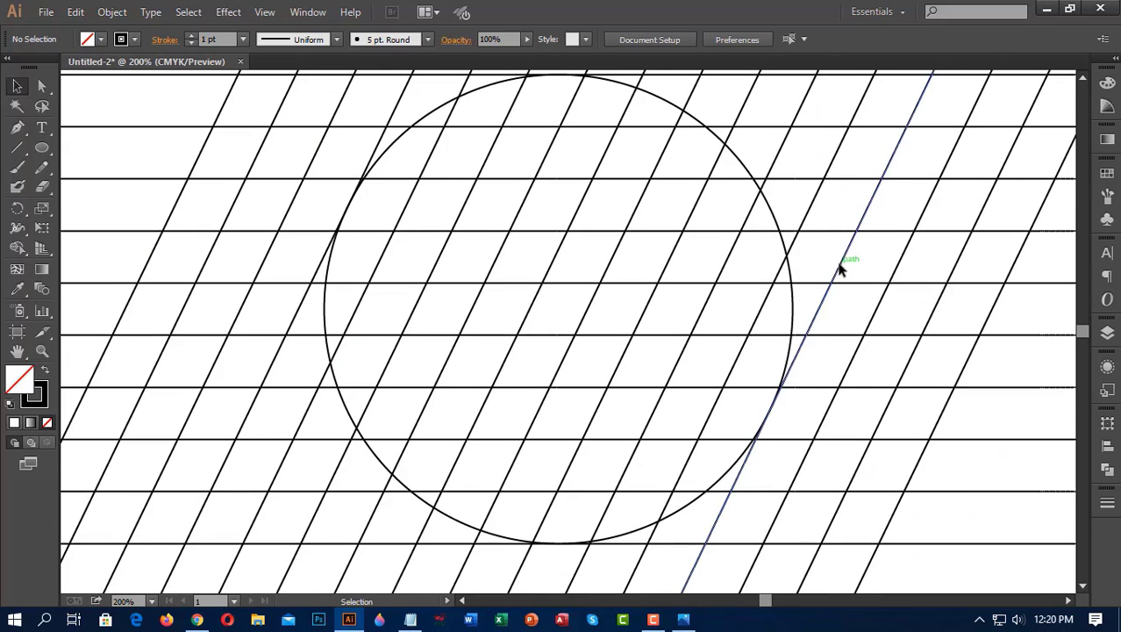
Paste a copy of the circle in front and scale it down concentrically by one grid row.
key("ctrl+c")
left_click(742, 161)
key("ctrl+f")
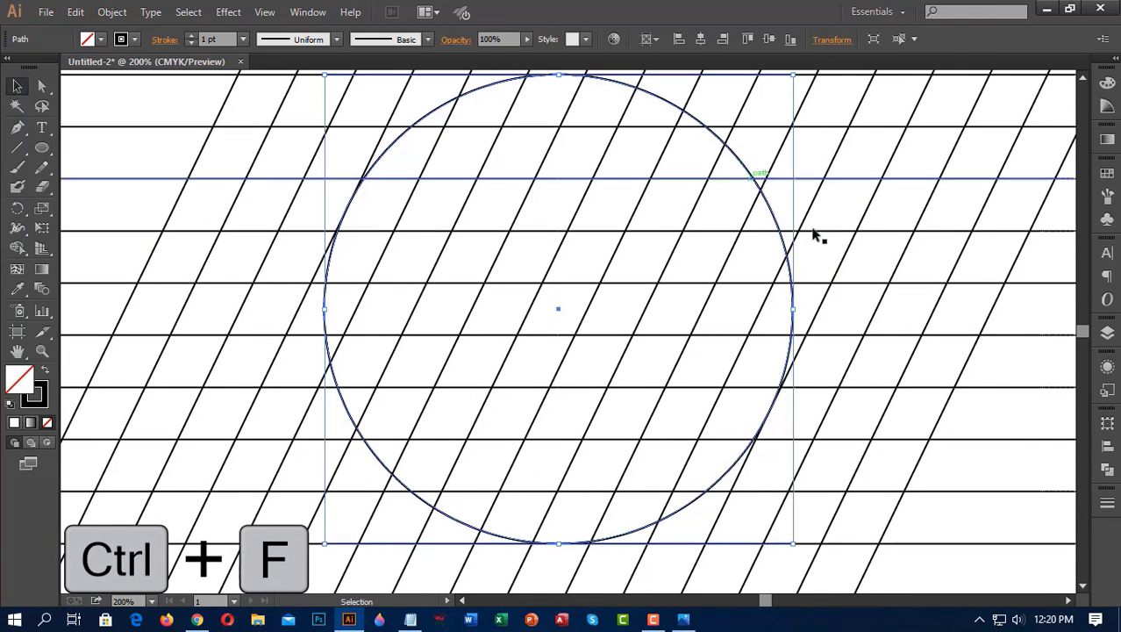
left_click_drag(796, 311, 739, 318)
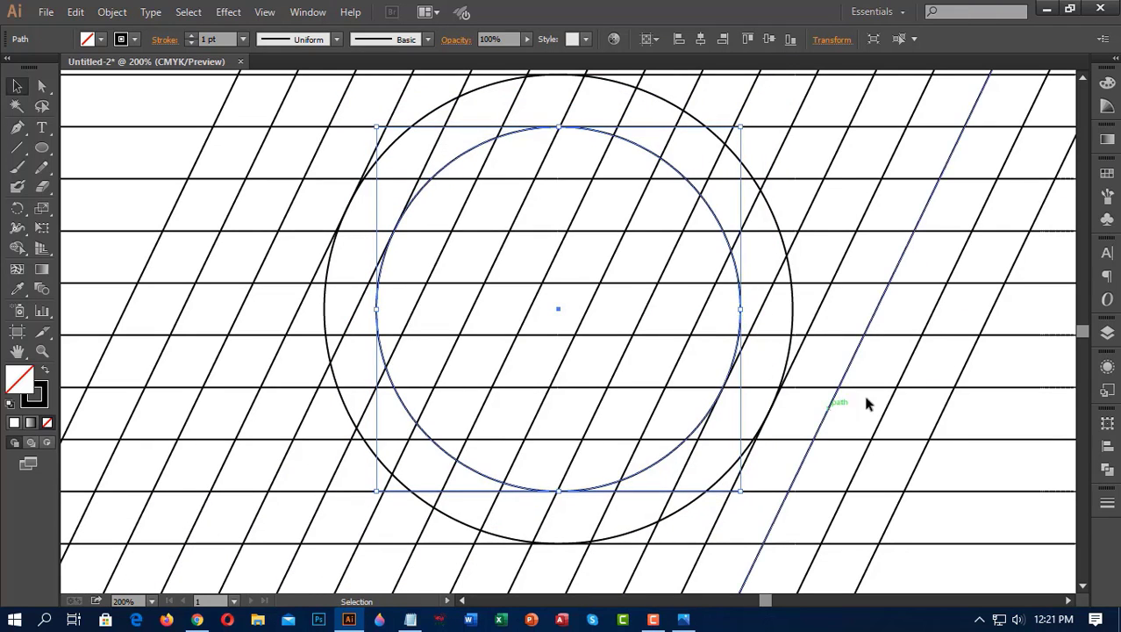
left_click(943, 375)
Select both circles with the grid lines crossing them and set up Shape Builder with a black fill and no stroke.
scroll(943, 372, "up", 1)
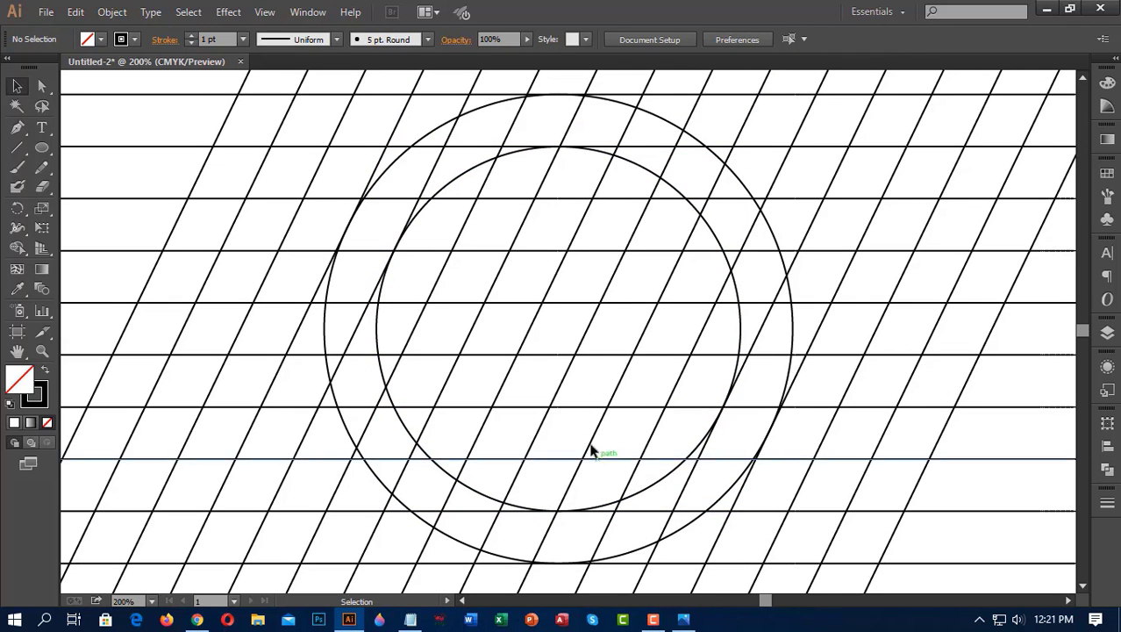
left_click_drag(252, 109, 836, 391)
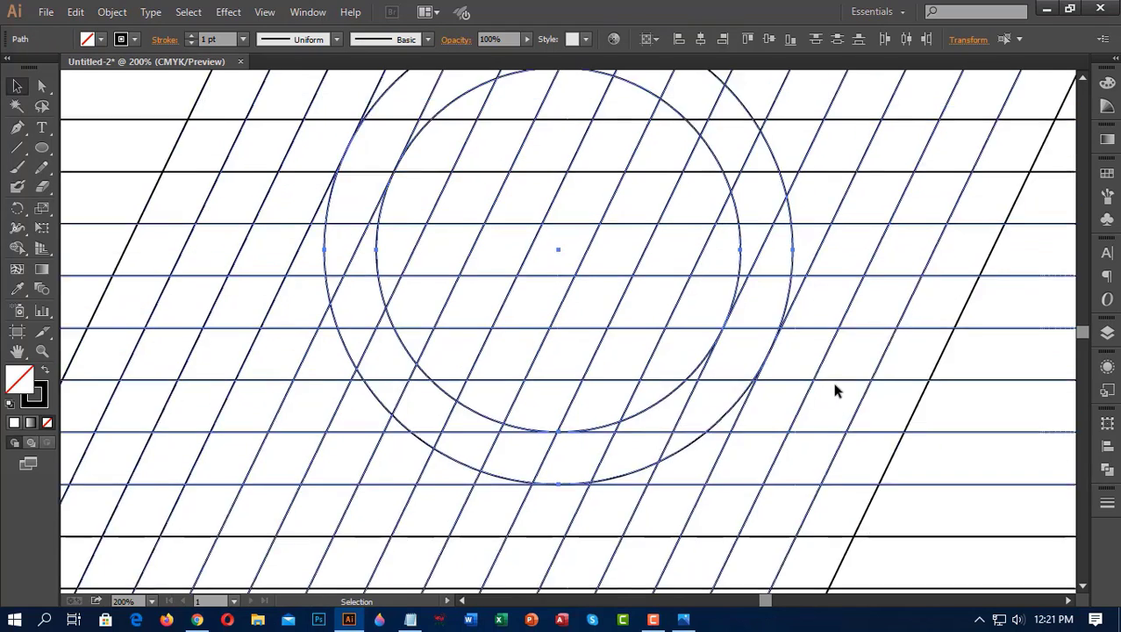
left_click_drag(227, 79, 829, 590)
scroll(602, 323, "down", 1)
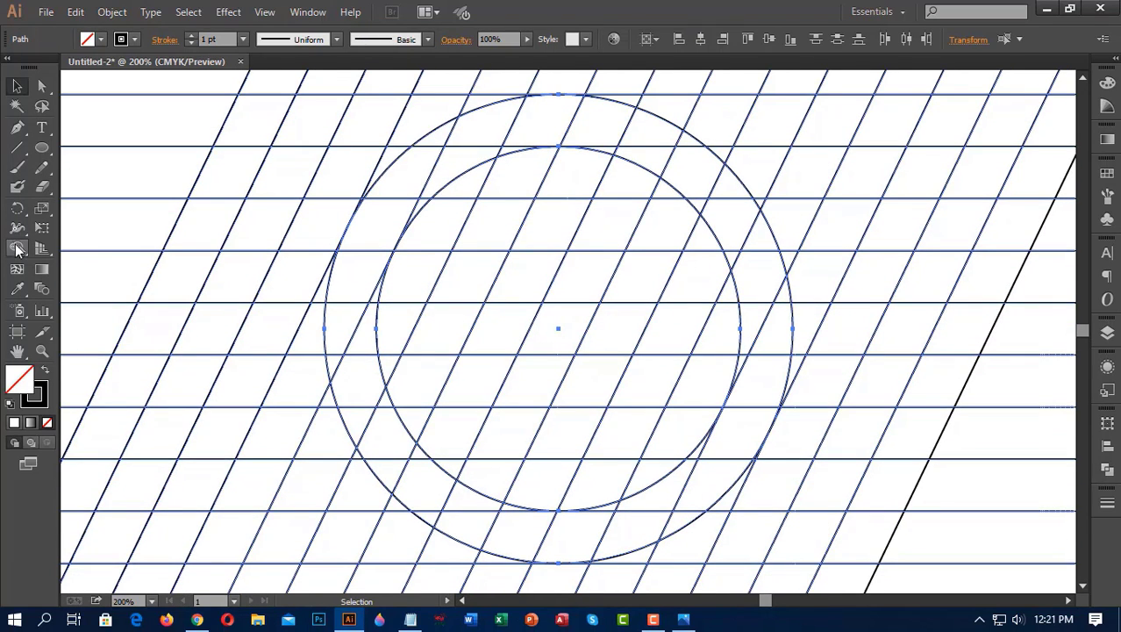
left_click(15, 249)
left_click(87, 39)
left_click(45, 64)
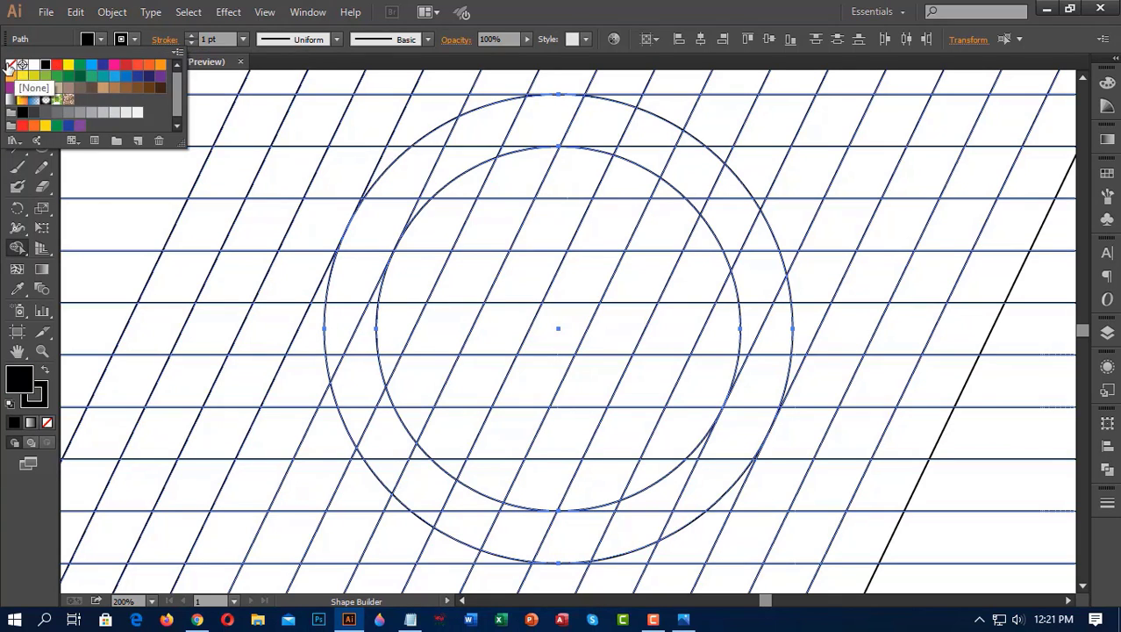
left_click(9, 66)
Merge the central grid cells and adjoining ring segments into a black lightning-shaped S with curved ends at upper right and lower left.
left_click_drag(487, 335, 614, 338)
mouse_move(506, 316)
left_mouse_down()
mouse_move(527, 237)
mouse_move(601, 119)
left_mouse_up()
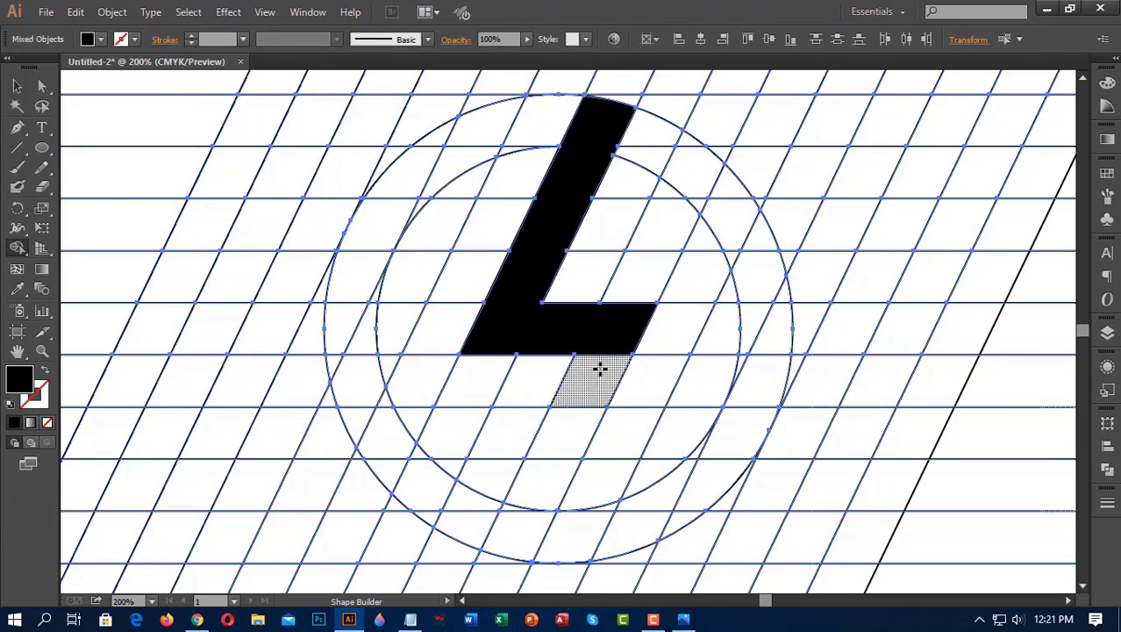
left_click_drag(600, 368, 523, 535)
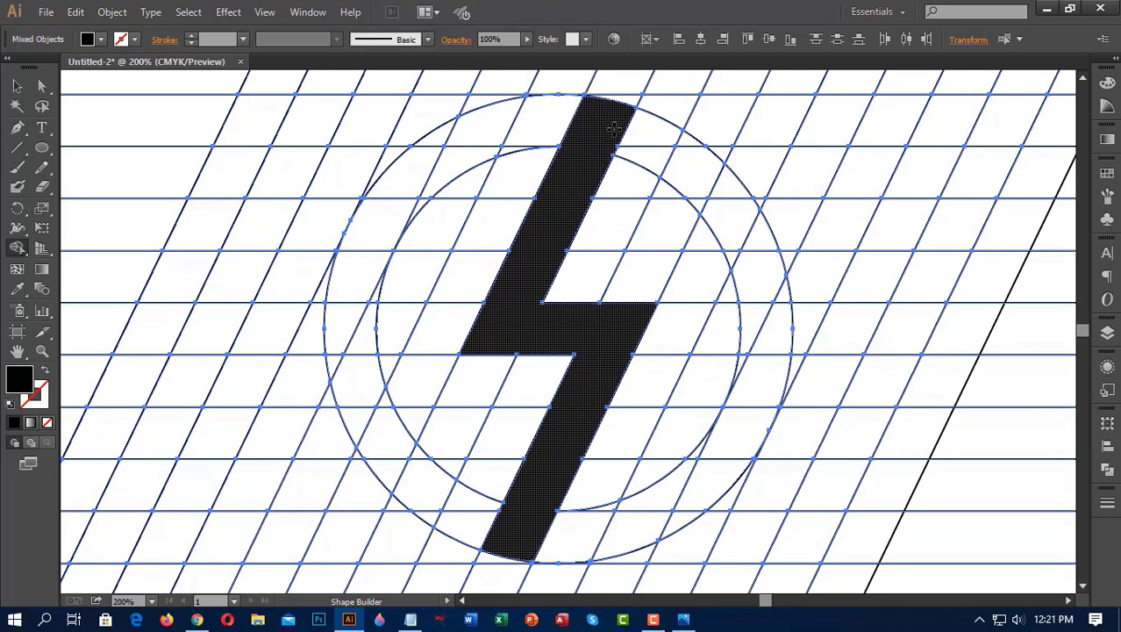
mouse_move(614, 129)
left_mouse_down()
mouse_move(721, 185)
mouse_move(689, 168)
left_mouse_up()
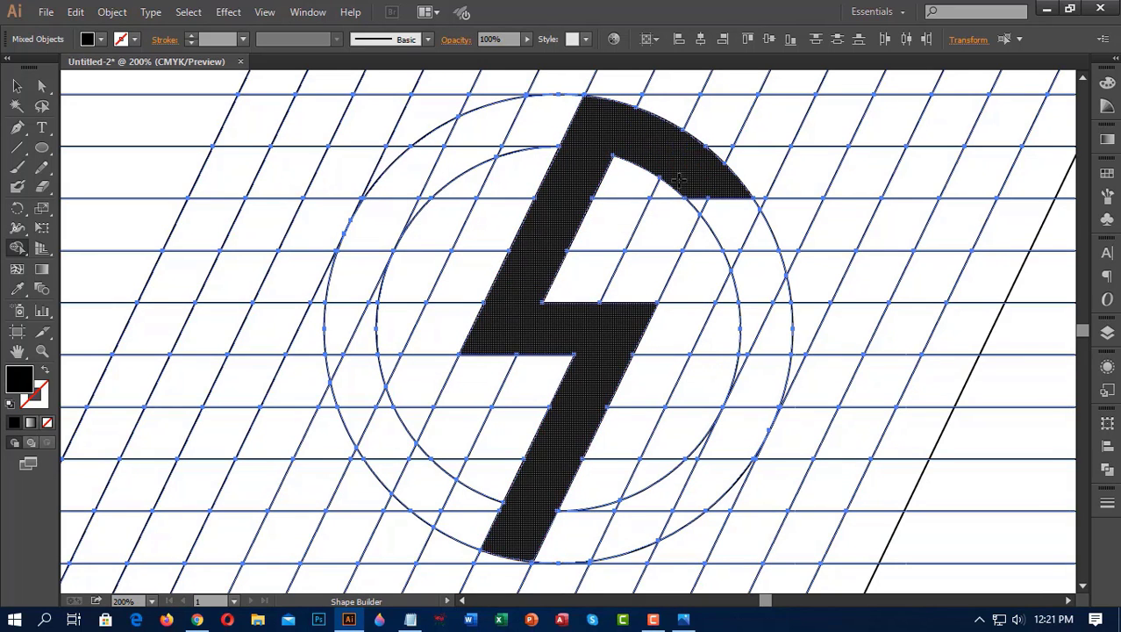
left_click_drag(517, 530, 391, 476)
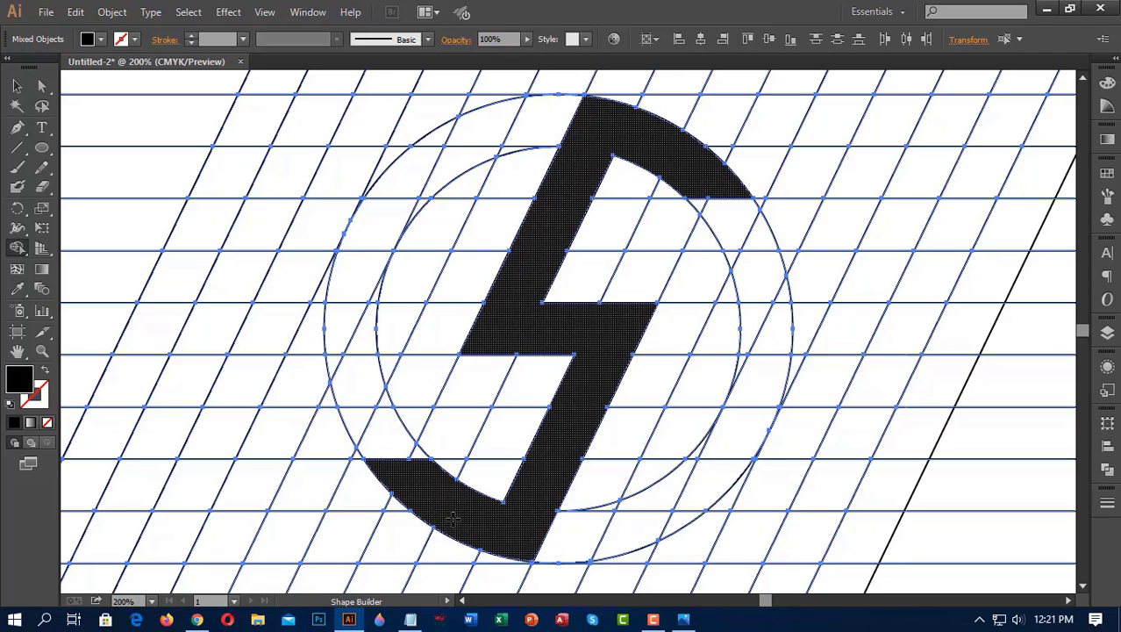
Merge the remaining left and right ring segments into two black arcs, each ending in an inward hook on the middle row.
mouse_move(484, 158)
left_mouse_down()
mouse_move(444, 133)
mouse_move(436, 143)
left_mouse_up()
mouse_move(408, 184)
left_mouse_down()
mouse_move(365, 265)
mouse_move(360, 313)
left_mouse_up()
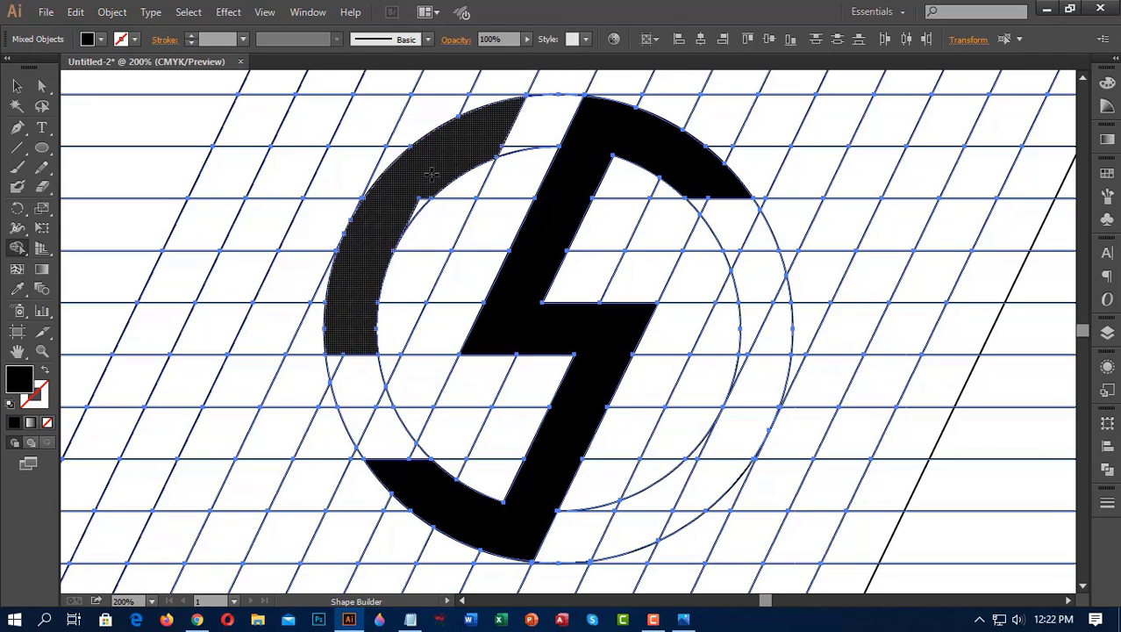
left_click(372, 296)
mouse_move(647, 526)
left_mouse_down()
mouse_move(769, 351)
mouse_move(723, 325)
left_mouse_up()
left_click_drag(354, 323, 388, 319)
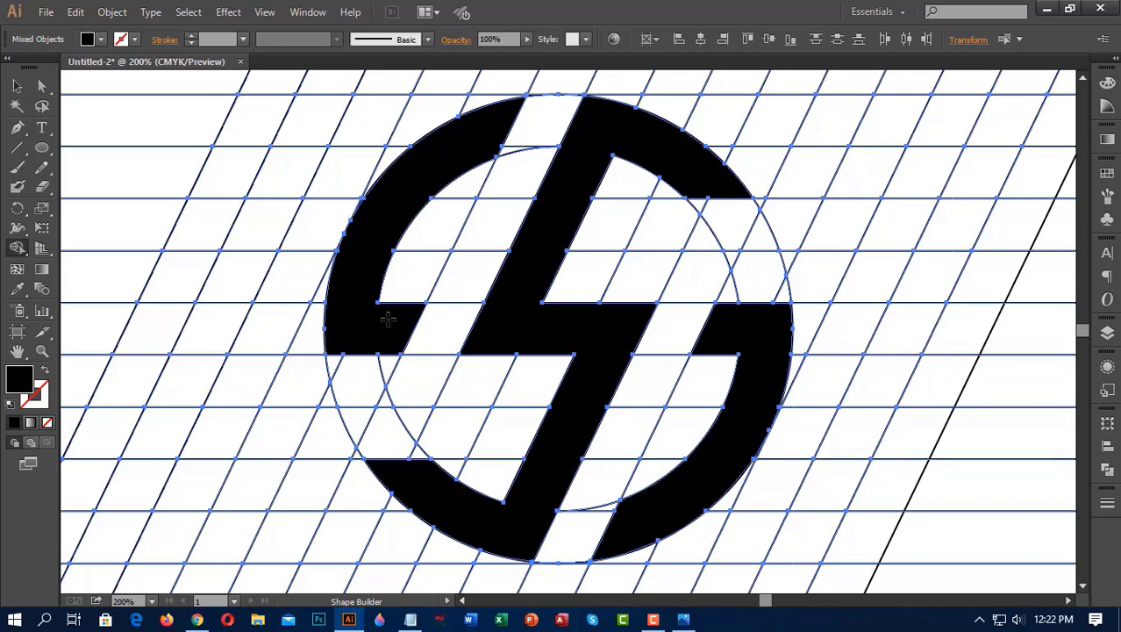
Examine the merged black shapes against the grid, both as a whole and close up around the middle row.
key("ctrl+minus")
key("ctrl+minus")
key("ctrl+minus")
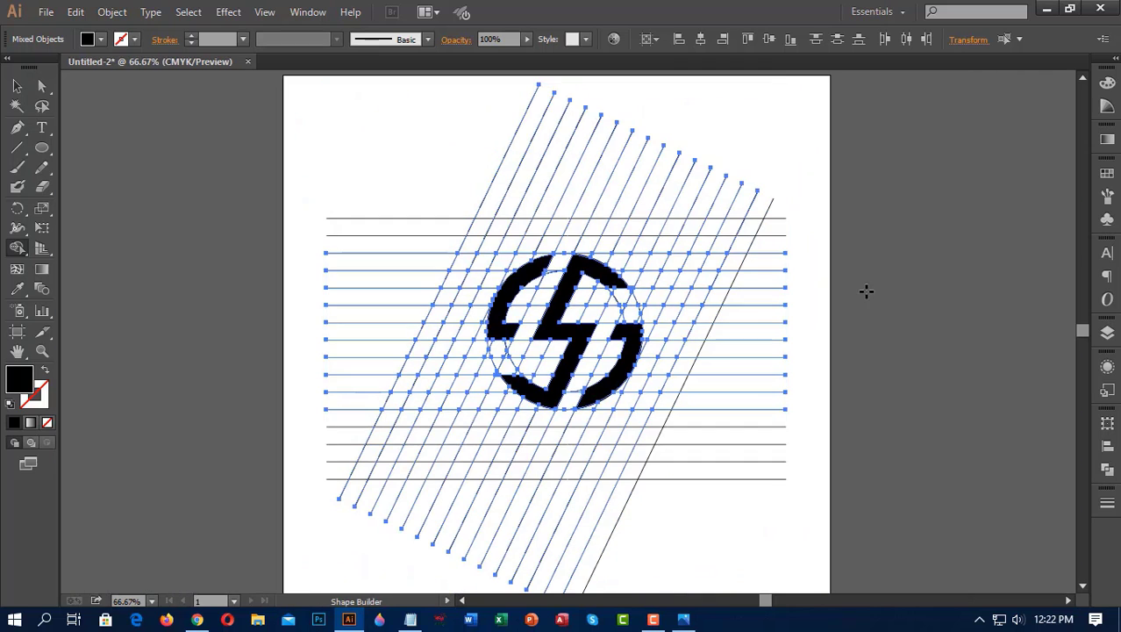
key("ctrl+plus")
key("ctrl+plus")
key("ctrl+plus")
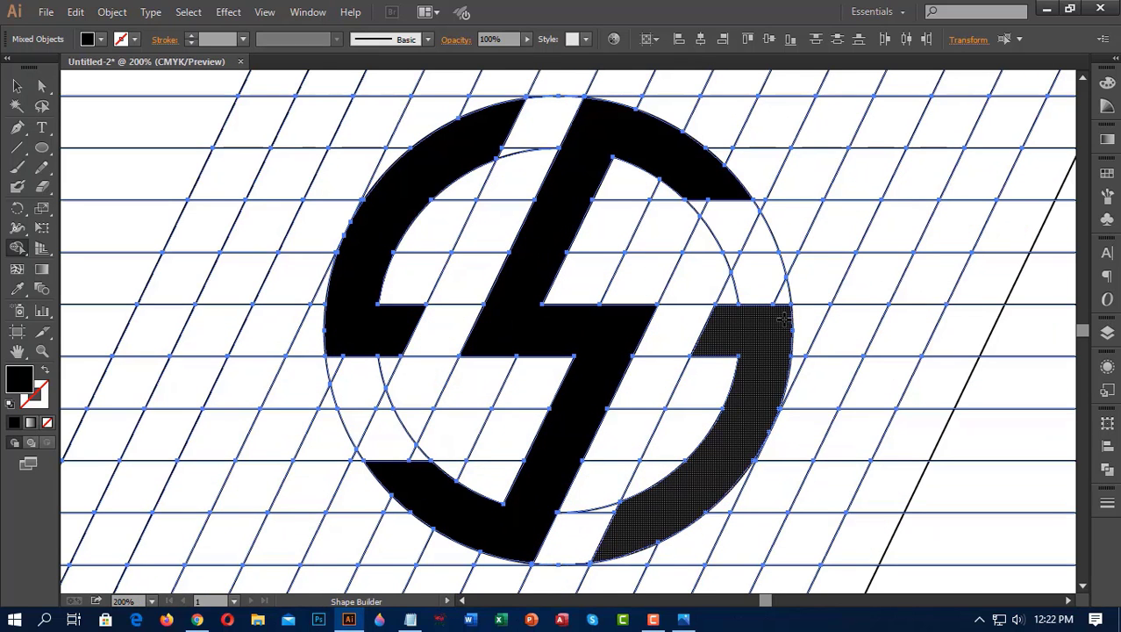
scroll(780, 319, "down", 1)
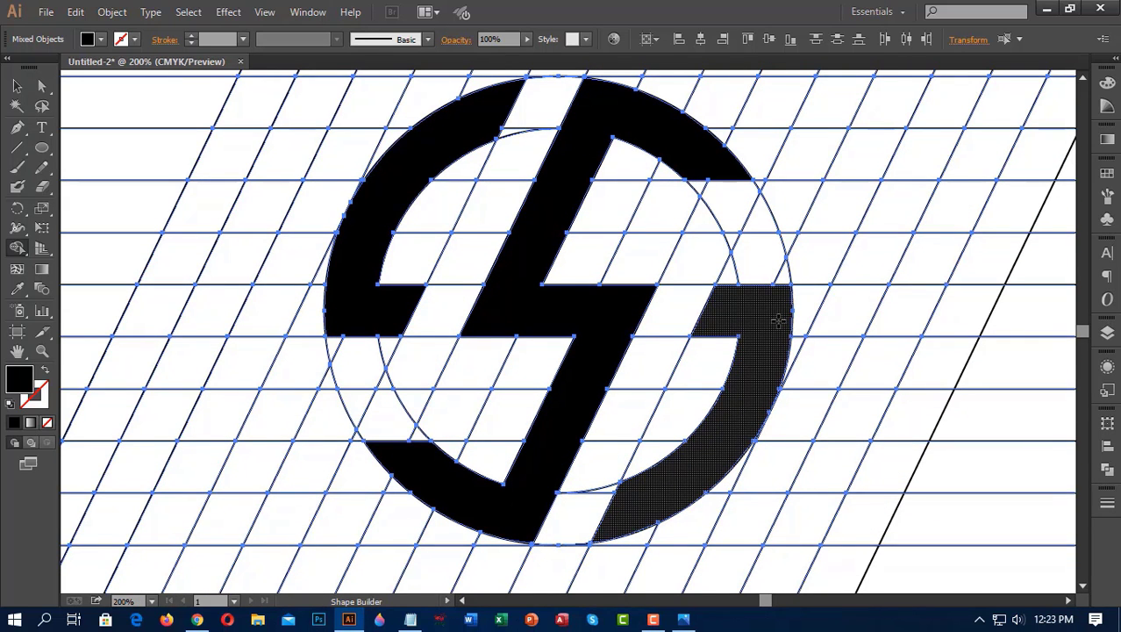
key("ctrl+plus")
key("ctrl+plus")
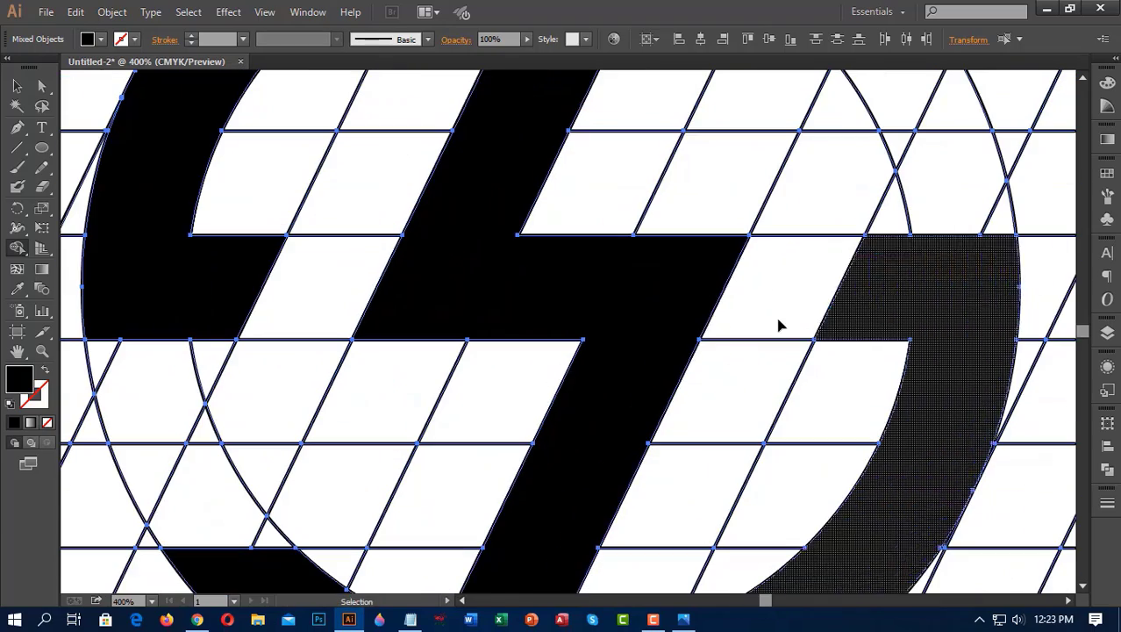
left_click_drag(577, 385, 670, 108)
left_click_drag(648, 342, 571, 388)
key("ctrl+minus")
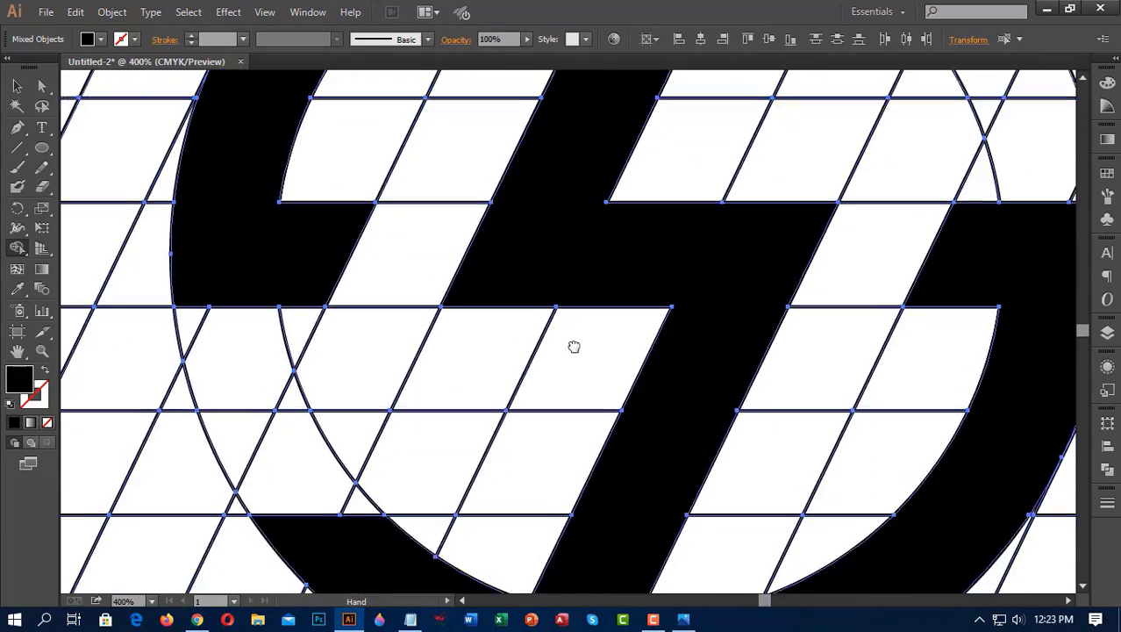
key("ctrl+minus")
key("ctrl+minus")
key("ctrl+minus")
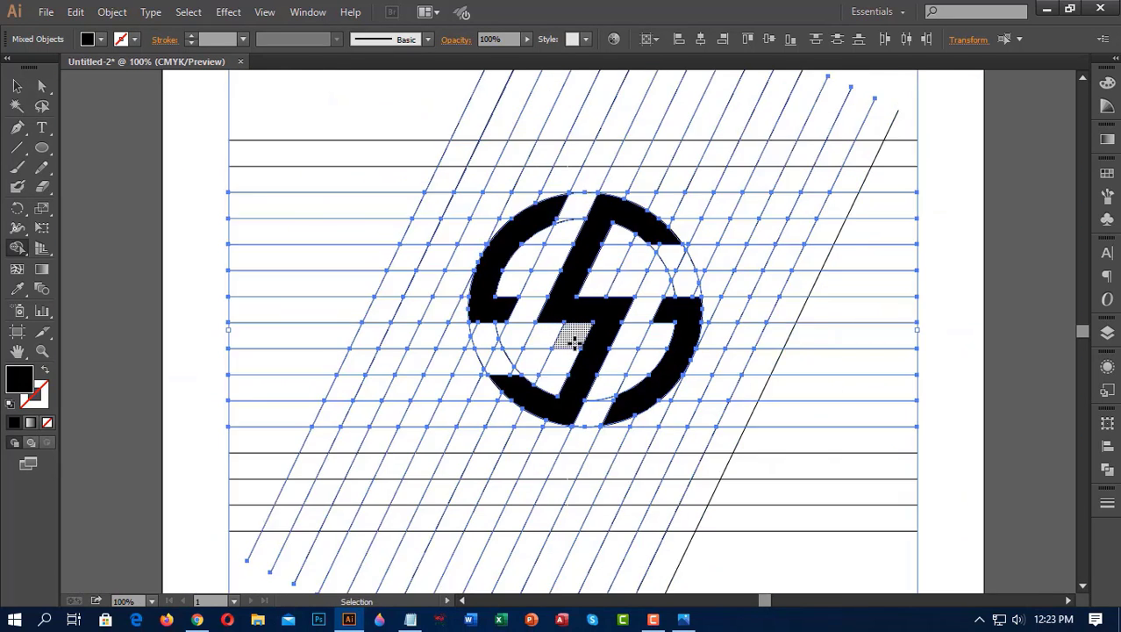
key("ctrl+minus")
Move the three black logo pieces off the right side of the artboard and delete the leftover grid lines and circles.
key("v")
left_click(903, 373)
left_click(649, 357)
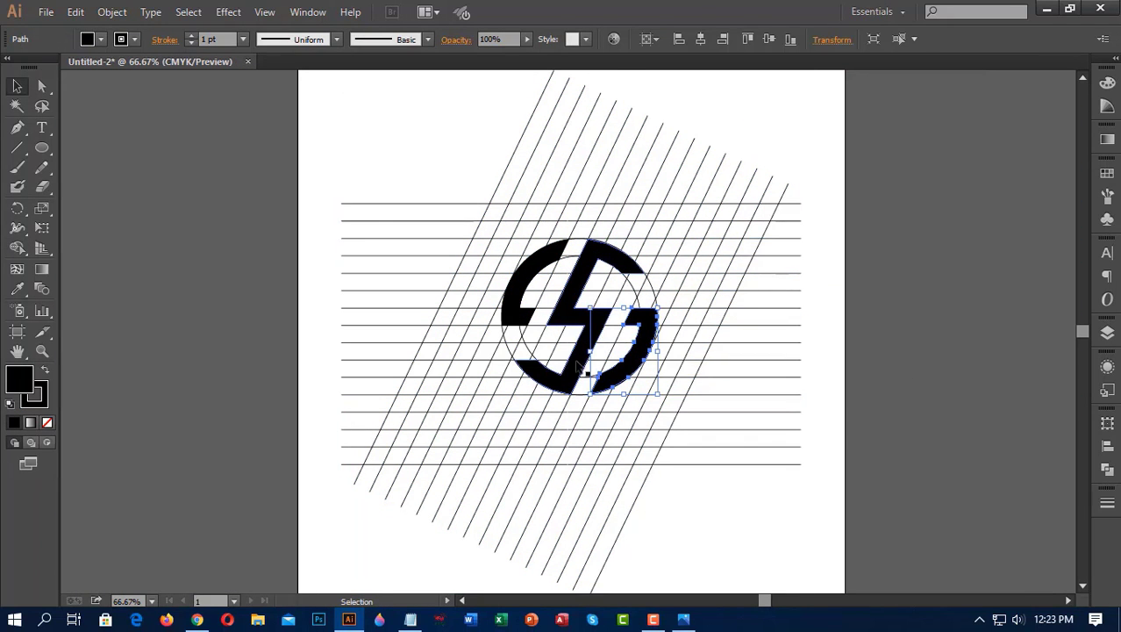
left_click_drag(529, 276, 895, 310)
left_click_drag(689, 496, 703, 497)
key("Delete")
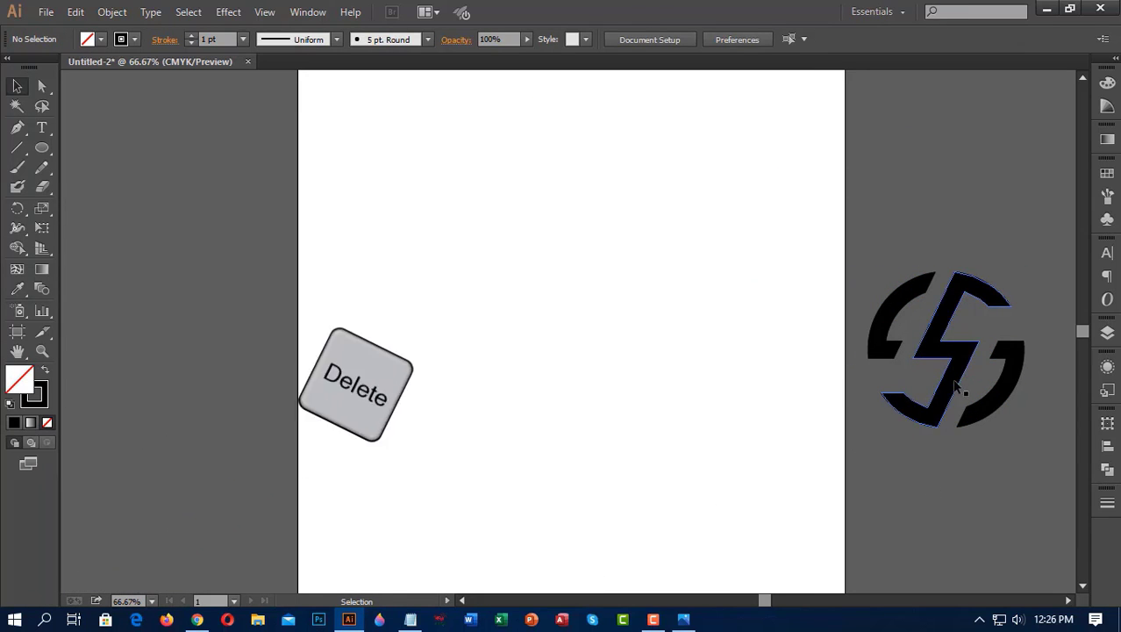
Move the three black logo pieces back to the centre of the artboard and set their stroke to none.
mouse_move(956, 386)
left_mouse_down()
mouse_move(570, 350)
mouse_move(582, 351)
left_mouse_up()
left_click(121, 39)
left_click(18, 75)
left_click(172, 291)
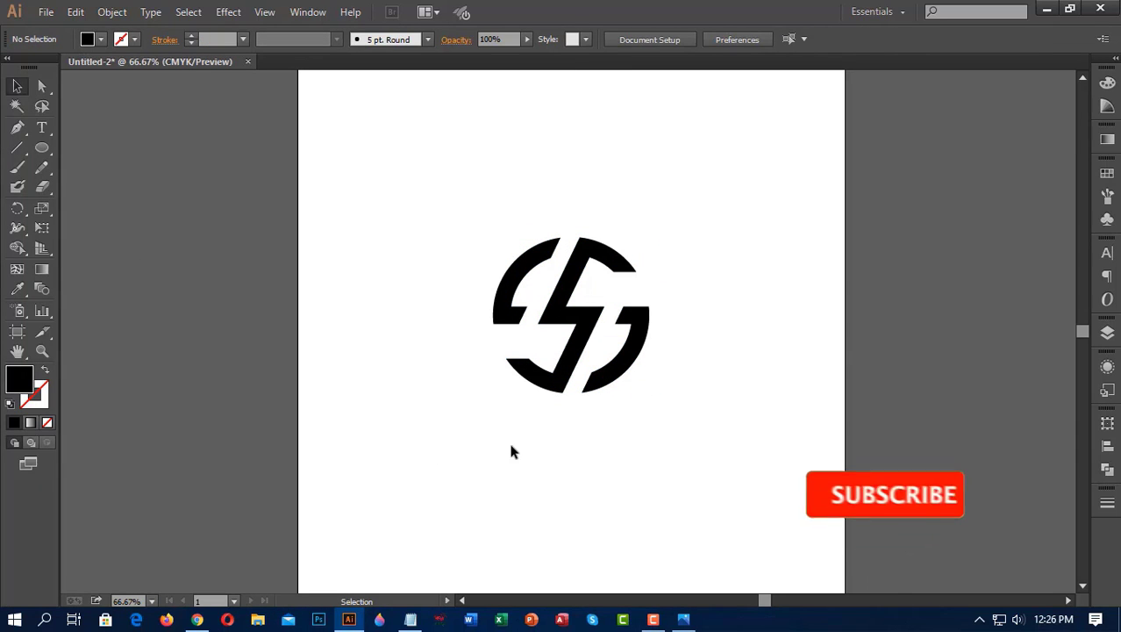
Unite the black logo pieces with Pathfinder.
left_click(641, 358)
left_click(1108, 470)
left_click(916, 451)
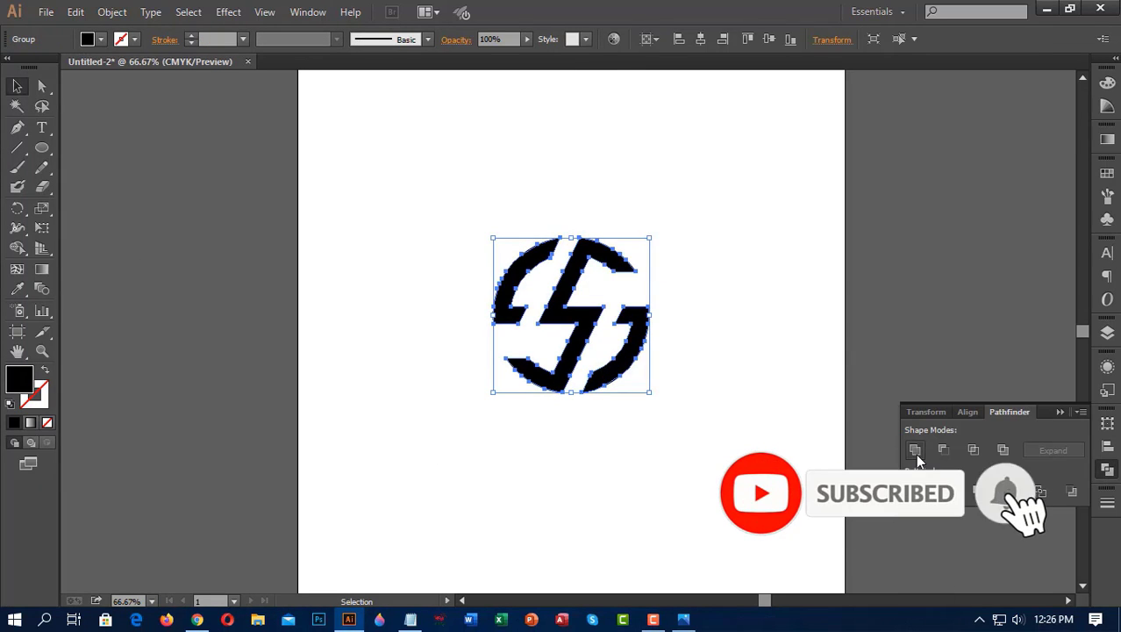
left_click(904, 402)
Fill the logo with a linear gradient and set its starting stop to dark indigo.
left_click(640, 338)
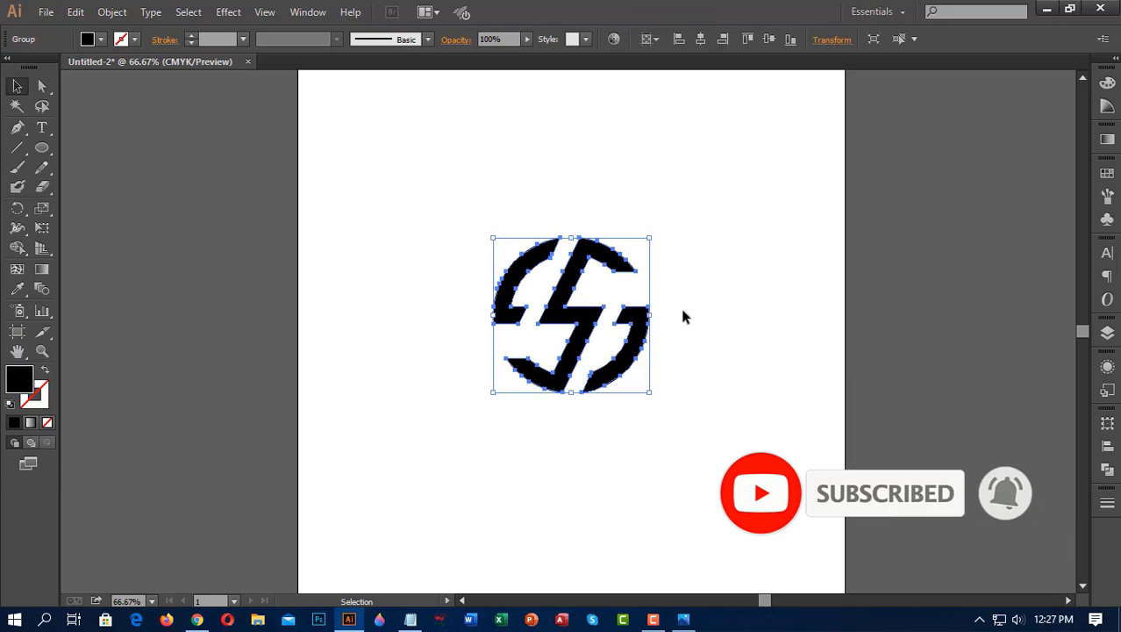
left_click(1107, 140)
left_click(896, 254)
double_click(895, 255)
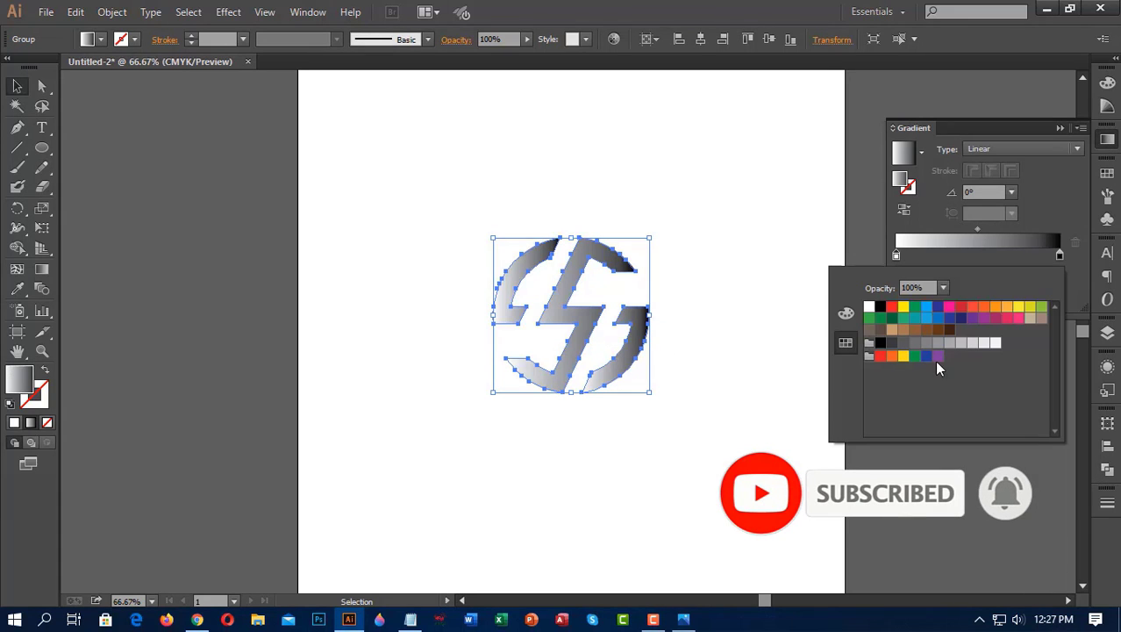
left_click(961, 318)
Add a bright pink middle stop to the logo's gradient and set the end stop to light orange.
left_click(1059, 255)
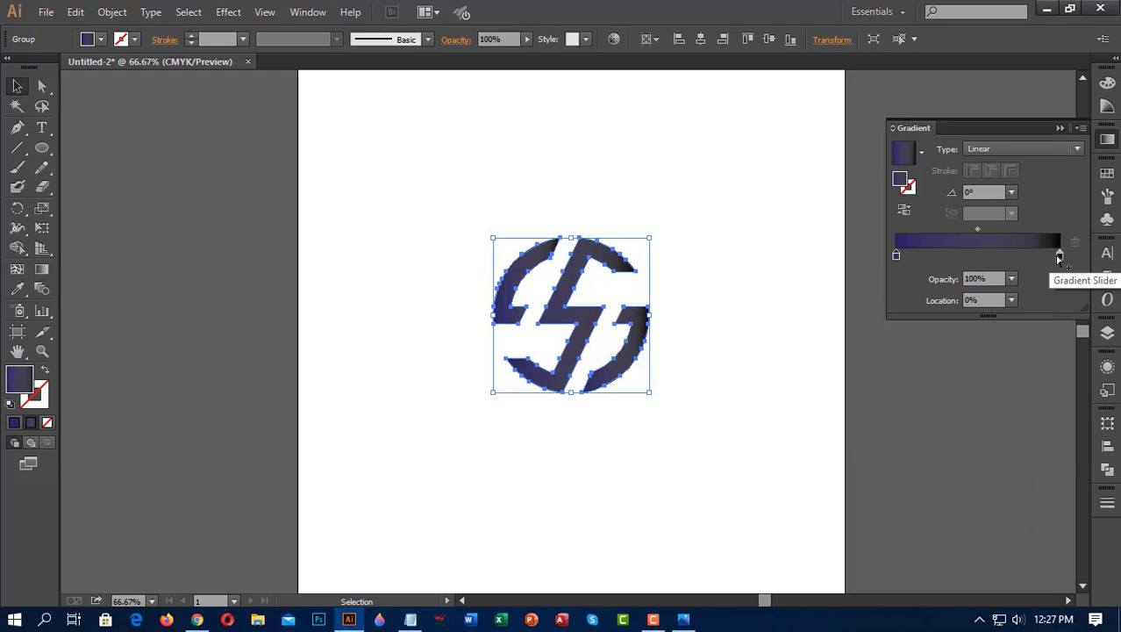
left_click_drag(1052, 256, 1000, 256)
double_click(1001, 255)
left_click(950, 307)
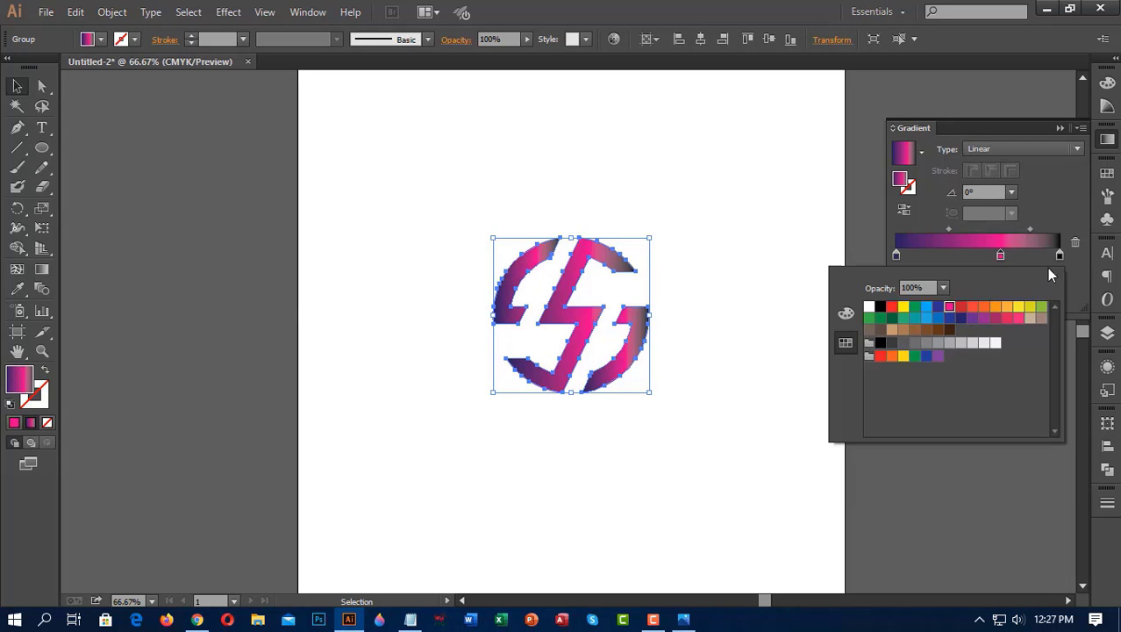
left_click(1005, 307)
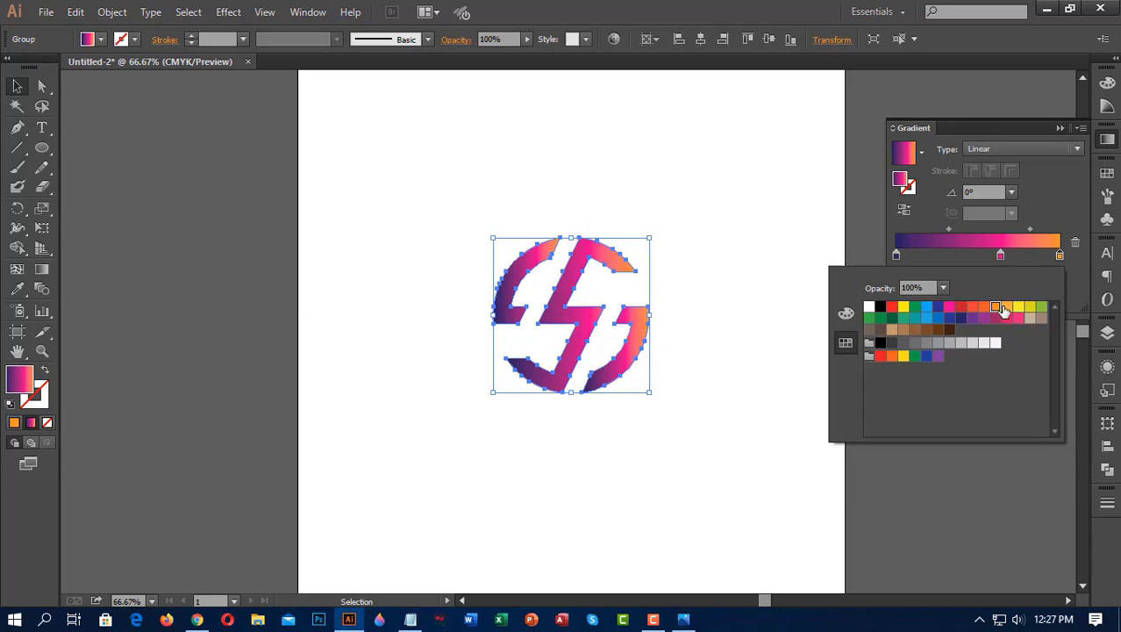
left_click(1035, 258)
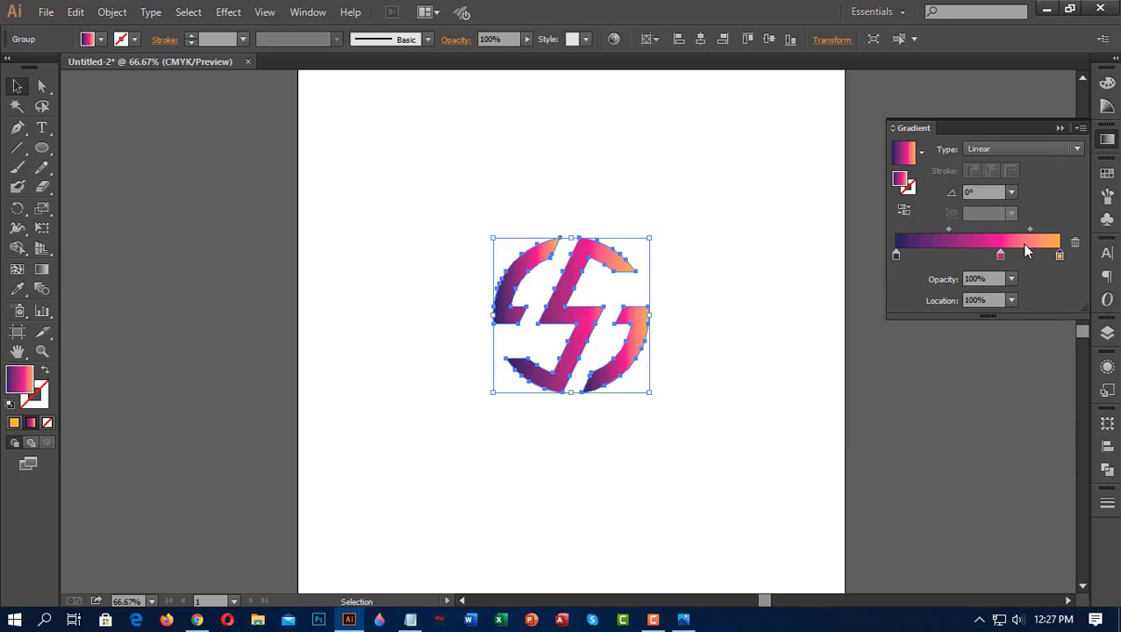
Shift the gradient's pink stop towards orange and the indigo-pink midpoint towards pink.
left_click_drag(1001, 255, 1011, 255)
left_click(955, 231)
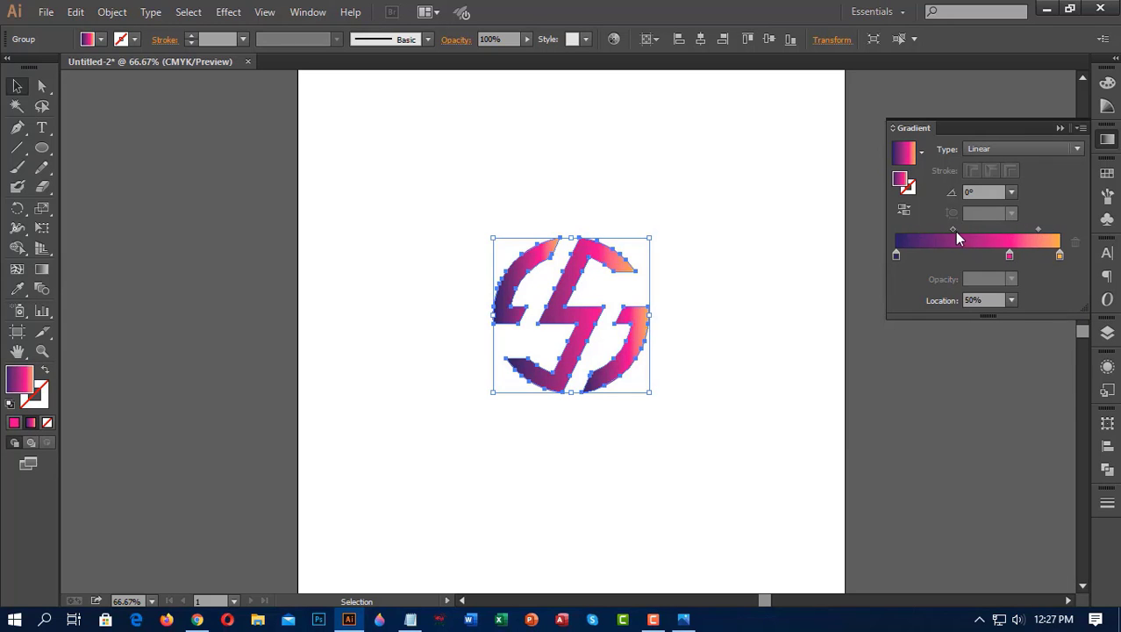
left_click_drag(955, 231, 972, 231)
left_click(1060, 128)
Redirect the logo's gradient diagonally with the Gradient tool, from indigo at lower left to orange at upper right.
left_click(42, 271)
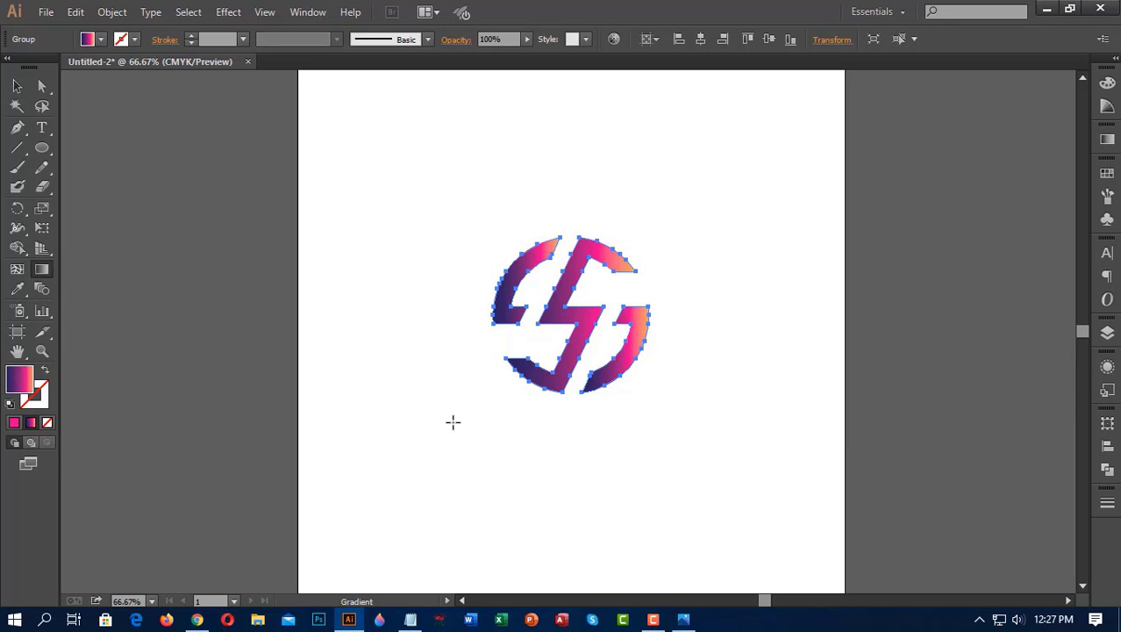
left_click_drag(453, 420, 645, 274)
mouse_move(446, 376)
left_mouse_down()
mouse_move(612, 271)
mouse_move(602, 299)
left_mouse_up()
left_click_drag(508, 406, 604, 310)
left_click_drag(484, 358, 590, 278)
left_click_drag(509, 388, 628, 294)
left_click_drag(472, 363, 607, 295)
left_click_drag(491, 373, 657, 275)
left_click_drag(598, 301, 594, 305)
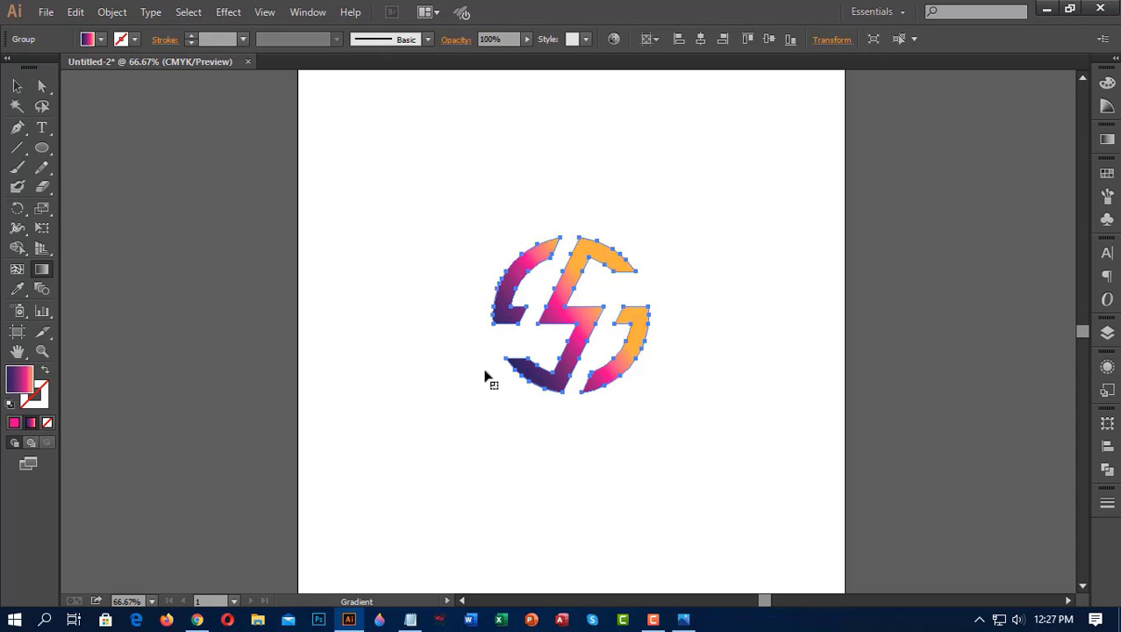
left_click_drag(488, 376, 611, 293)
key("v")
left_click(912, 449)
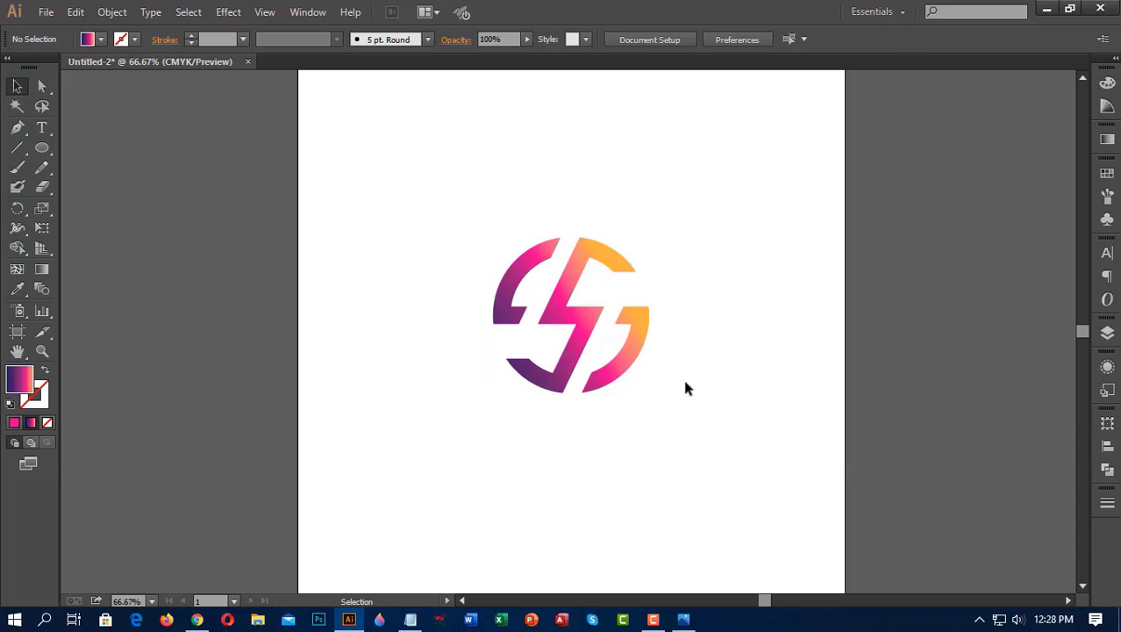
Draw a circle beside the logo and fill it with white.
mouse_move(372, 270)
left_mouse_down()
mouse_move(470, 379)
mouse_move(498, 390)
left_mouse_up()
left_click(87, 38)
left_click(24, 65)
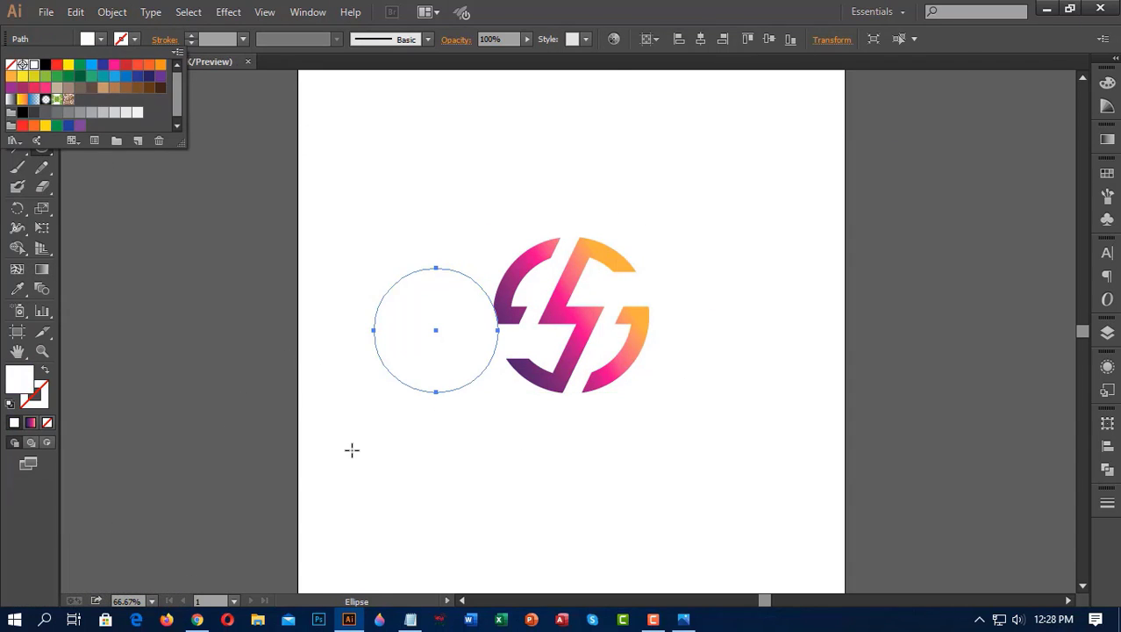
Shrink the white circle to about the ring's inner size and centre it over the logo.
key("v")
left_click_drag(446, 343, 586, 331)
left_click_drag(573, 254, 571, 264)
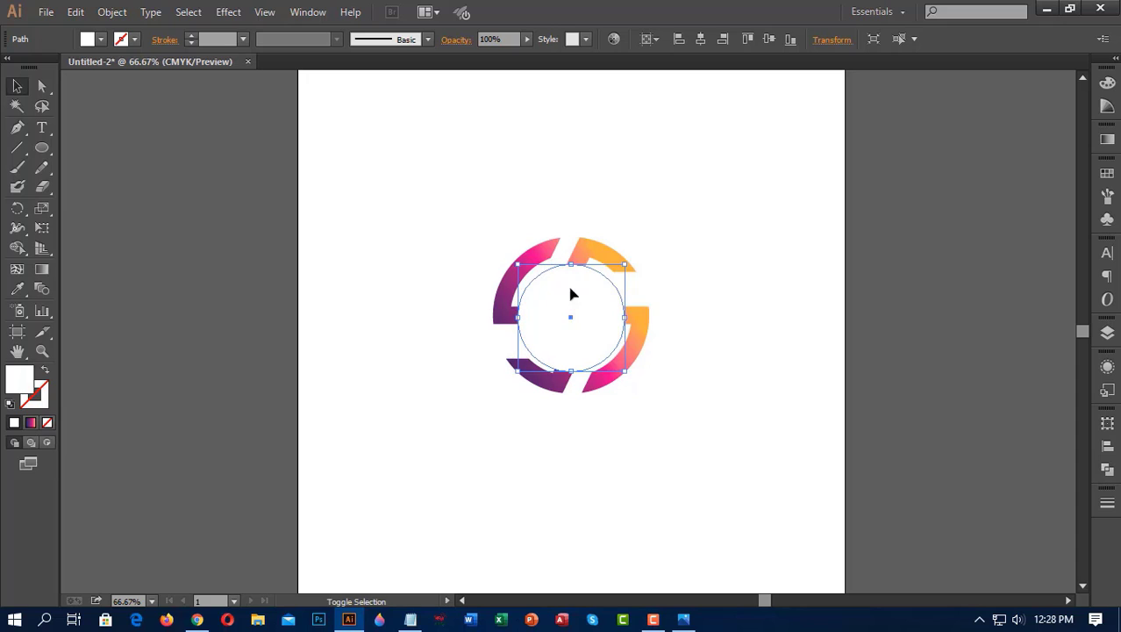
left_click_drag(571, 303, 571, 300)
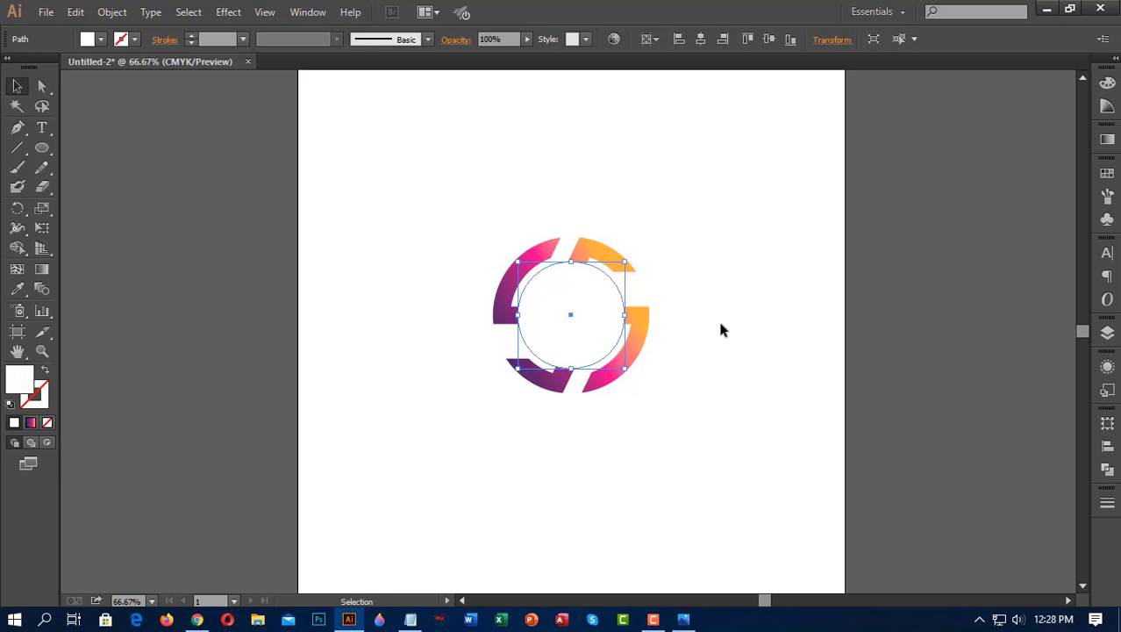
left_click(788, 242)
Lower the white circle's opacity to 40%.
left_click(595, 308)
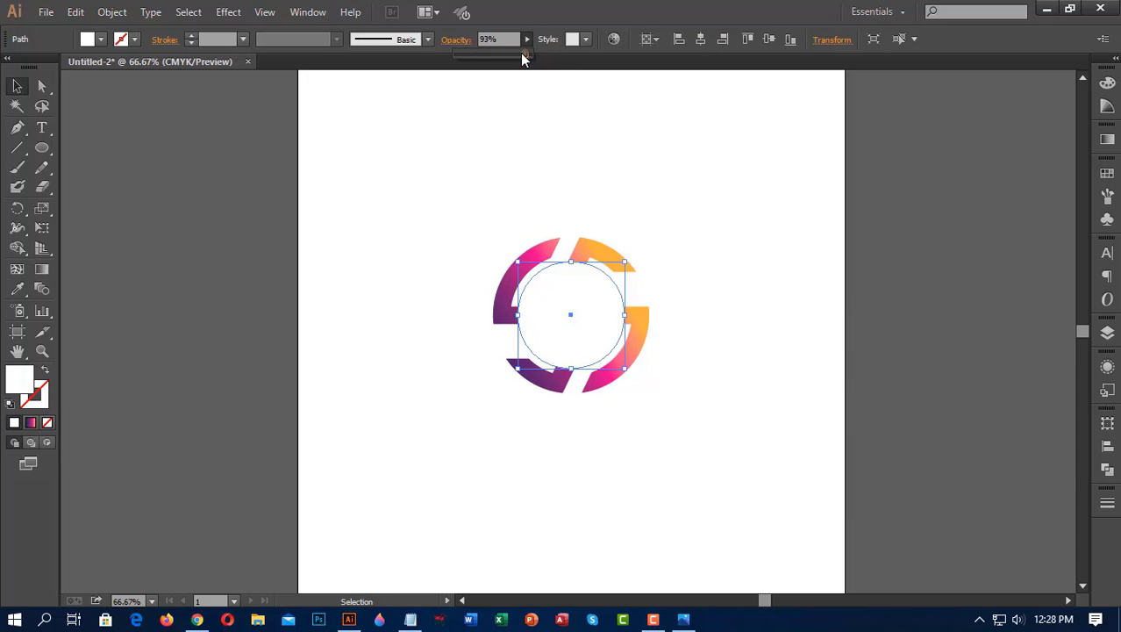
left_click_drag(522, 54, 469, 55)
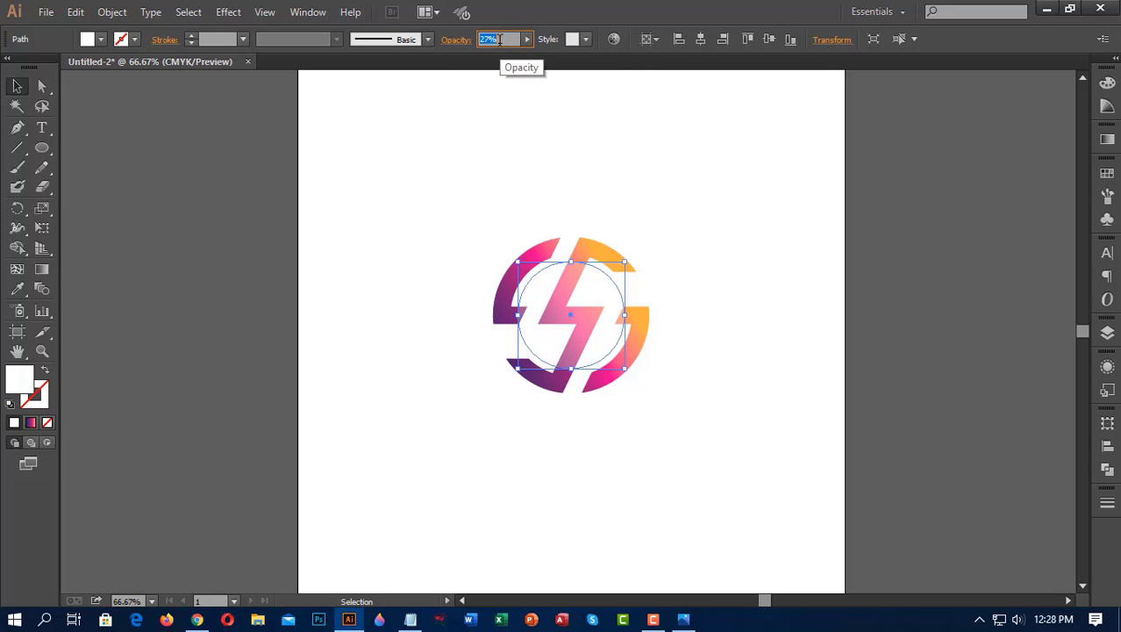
left_click(713, 312)
left_click(573, 323)
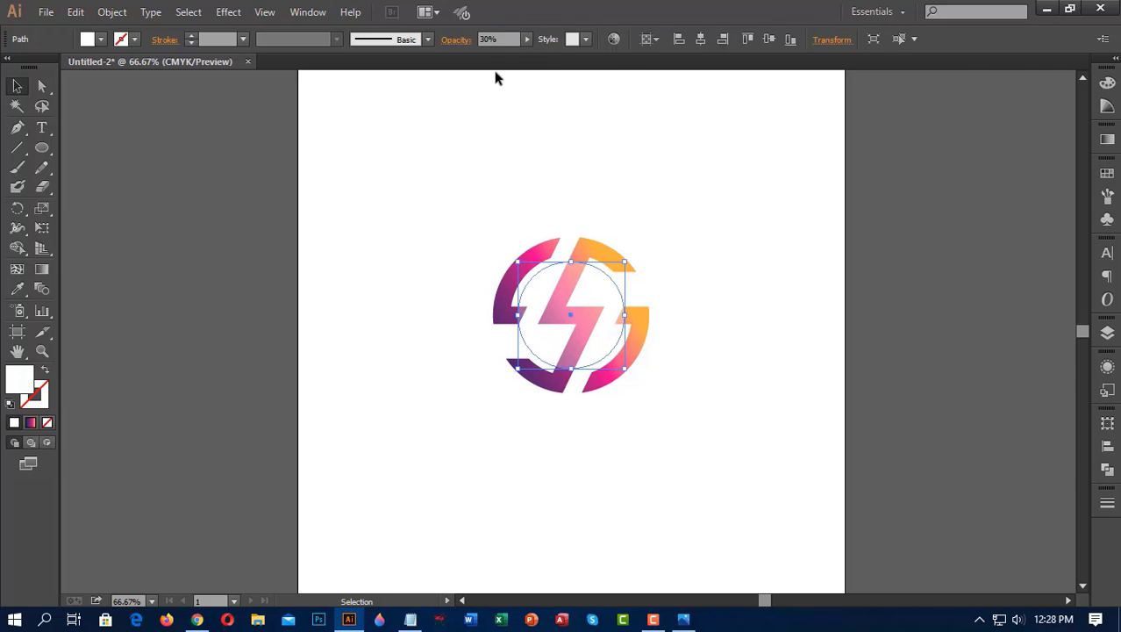
left_click_drag(480, 51, 486, 52)
left_click(872, 342)
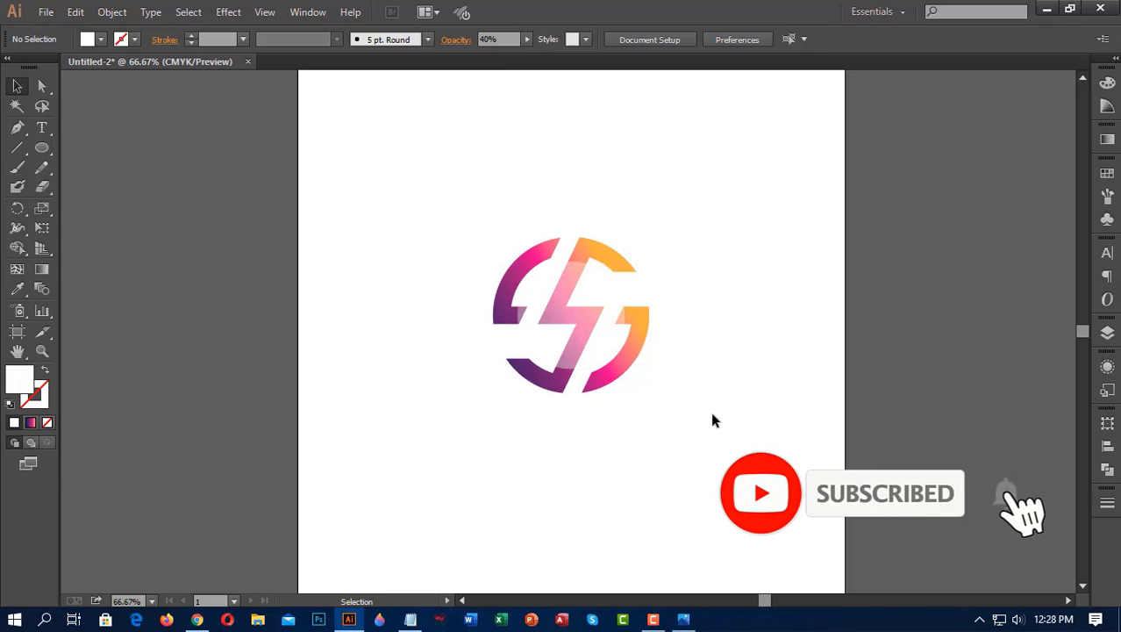
Divide the logo and the overlapping circle with Pathfinder and ungroup the resulting pieces.
key("ctrl+a")
left_click(1107, 470)
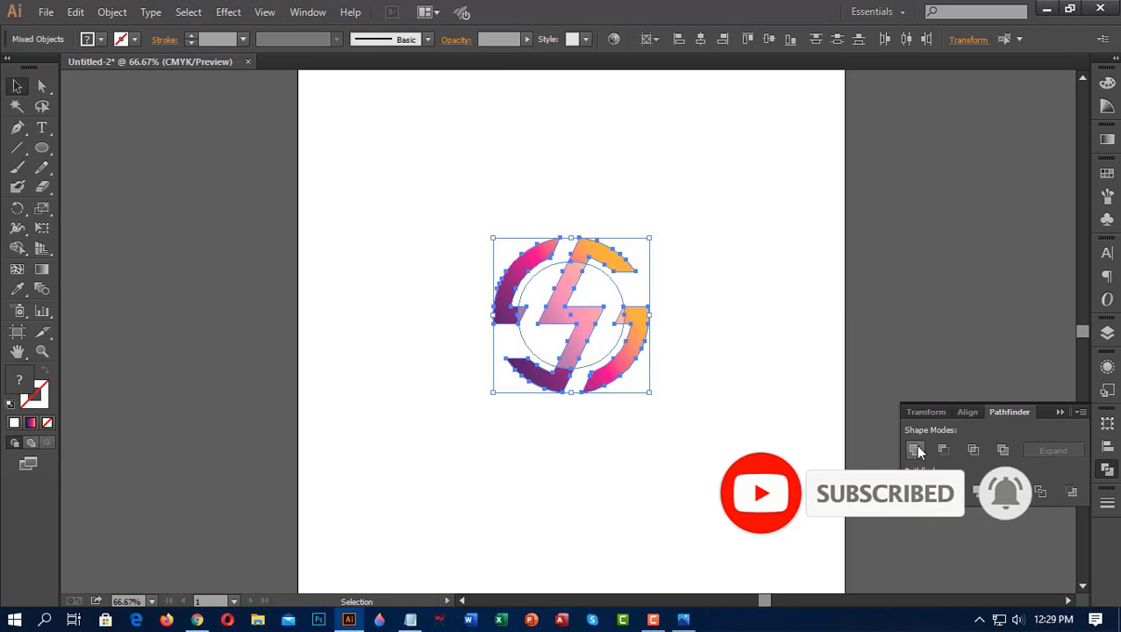
left_click(904, 361)
left_click(639, 332)
right_click(634, 344)
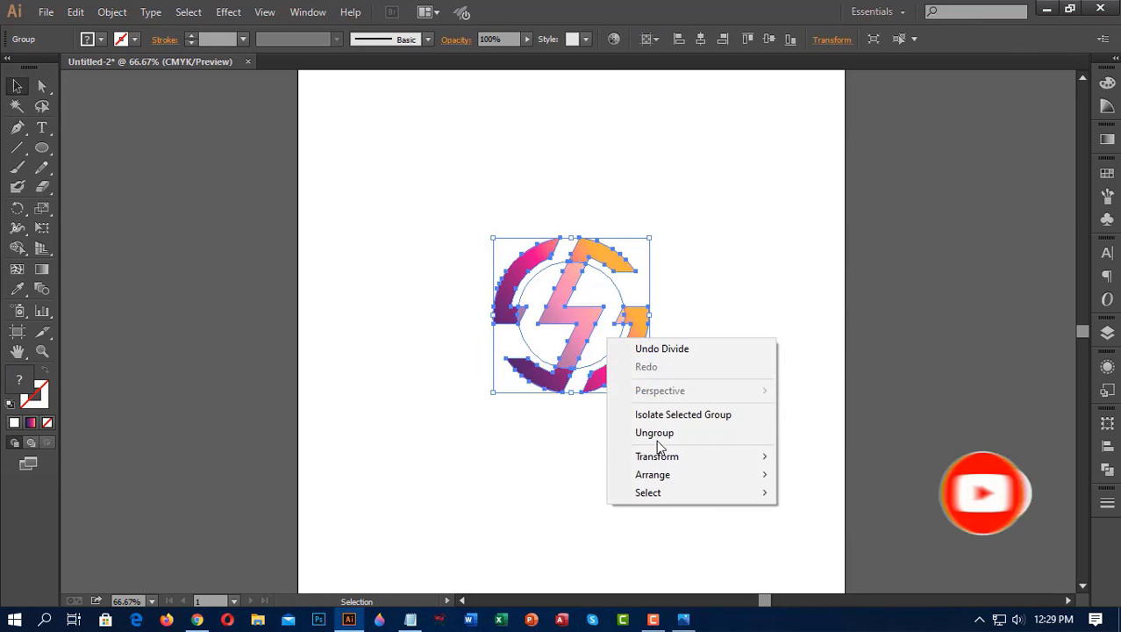
left_click(657, 445)
Delete the leftover circle pieces between the logo shapes and group the remaining logo parts.
left_click(606, 351)
left_click(603, 351)
key("Delete")
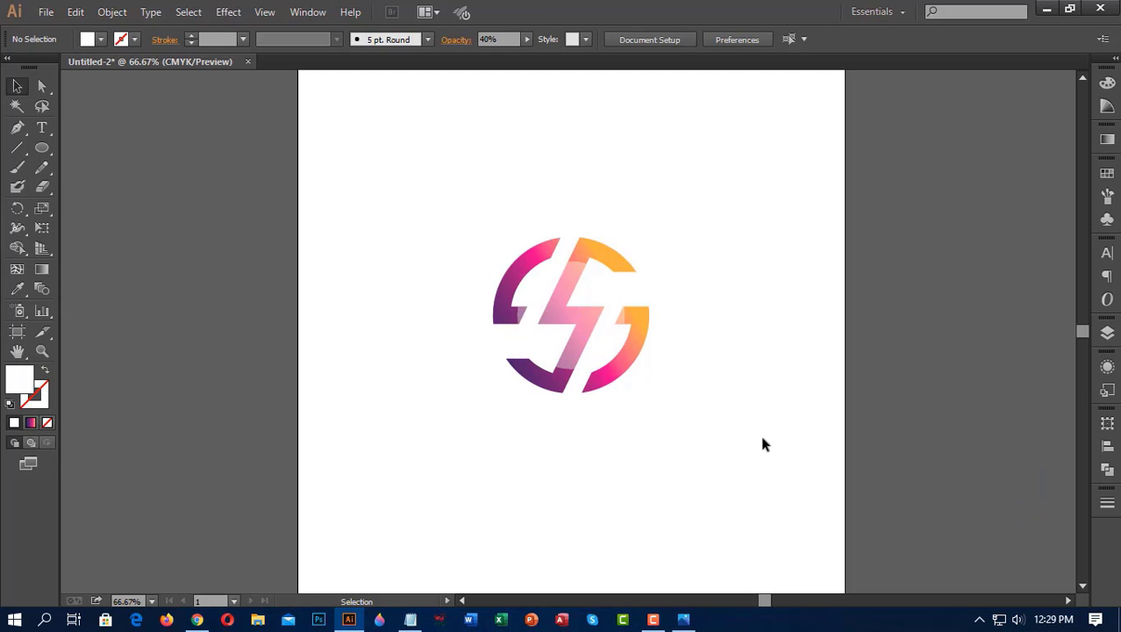
left_click_drag(463, 211, 675, 469)
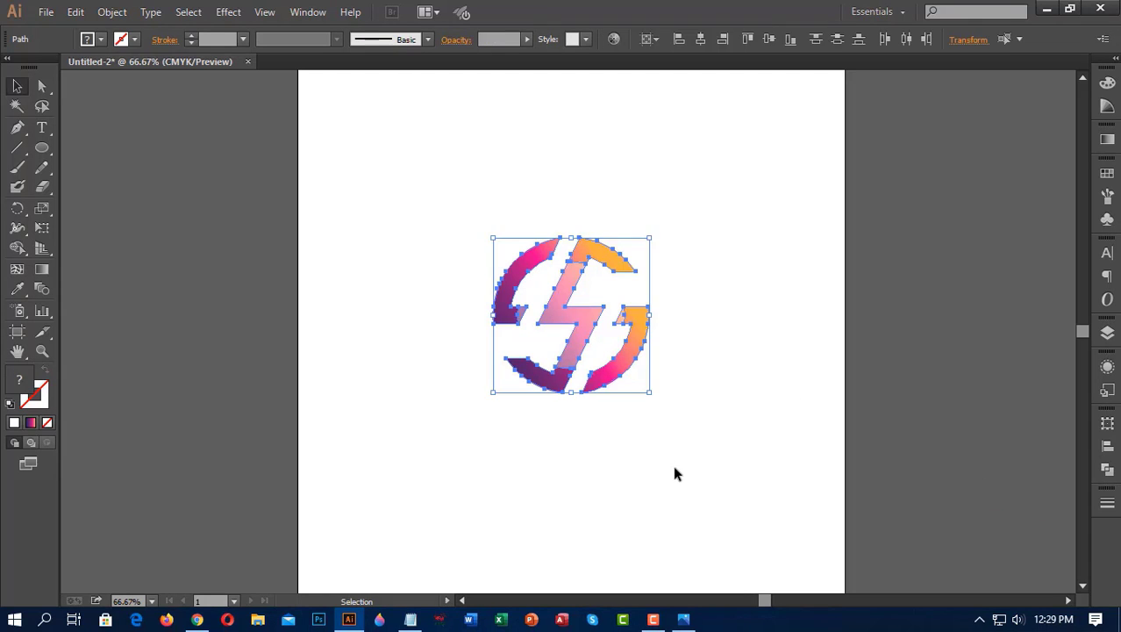
key("ctrl+g")
left_click(681, 455)
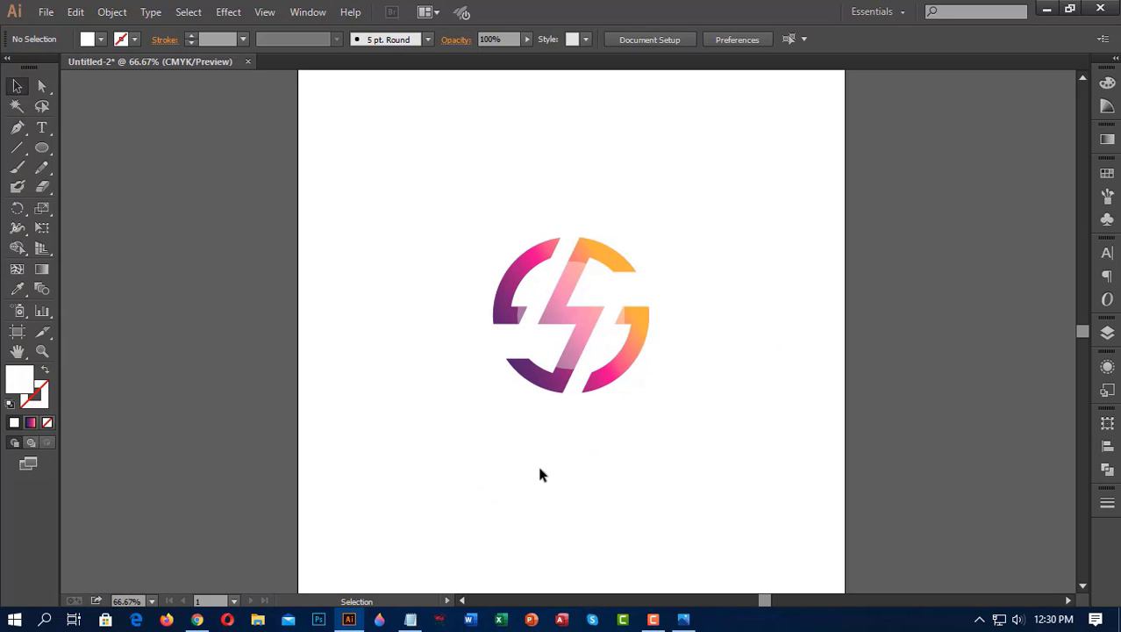
Copy SOFTCORRA from the Notepad file and paste it as text below the logo in Illustrator.
left_click(411, 619)
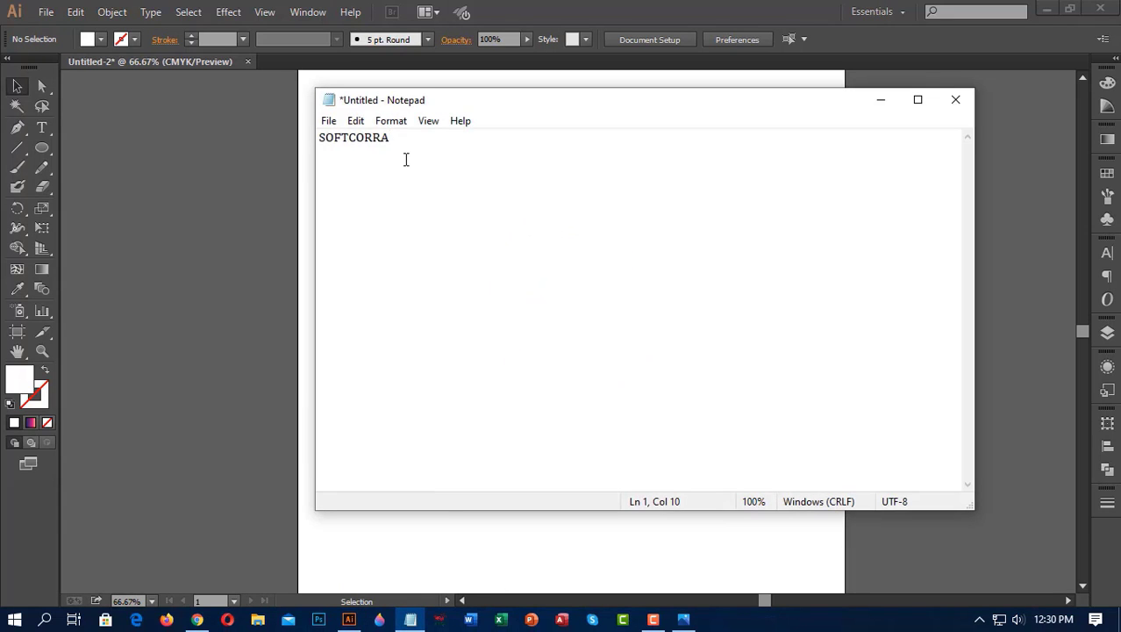
key("ctrl+c")
left_click(881, 99)
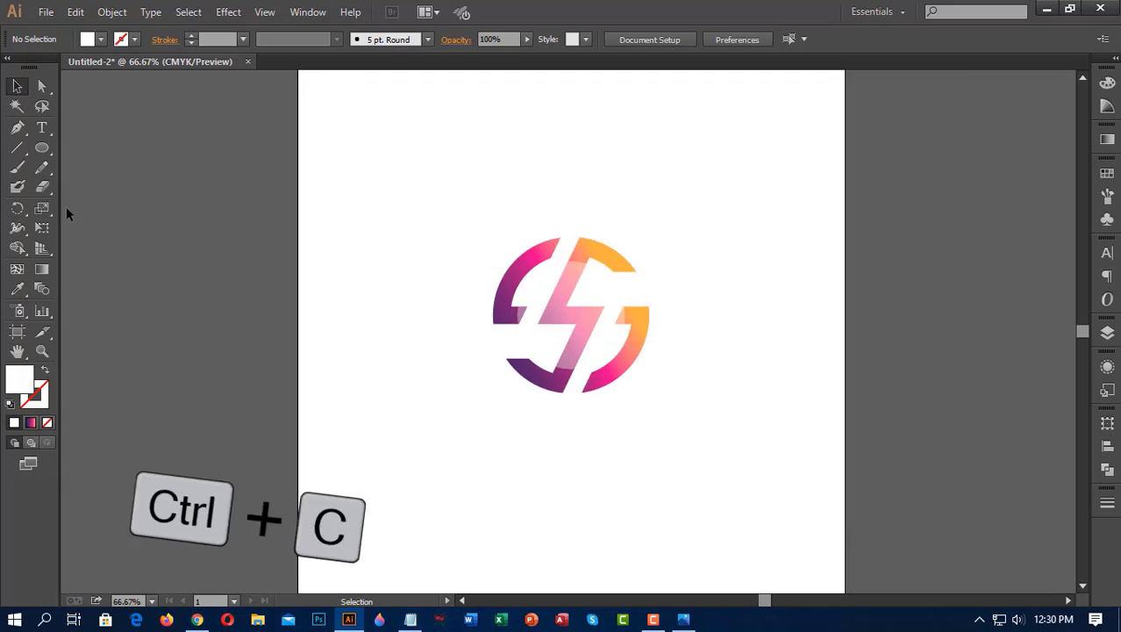
left_click(41, 127)
left_click(395, 429)
key("ctrl+v")
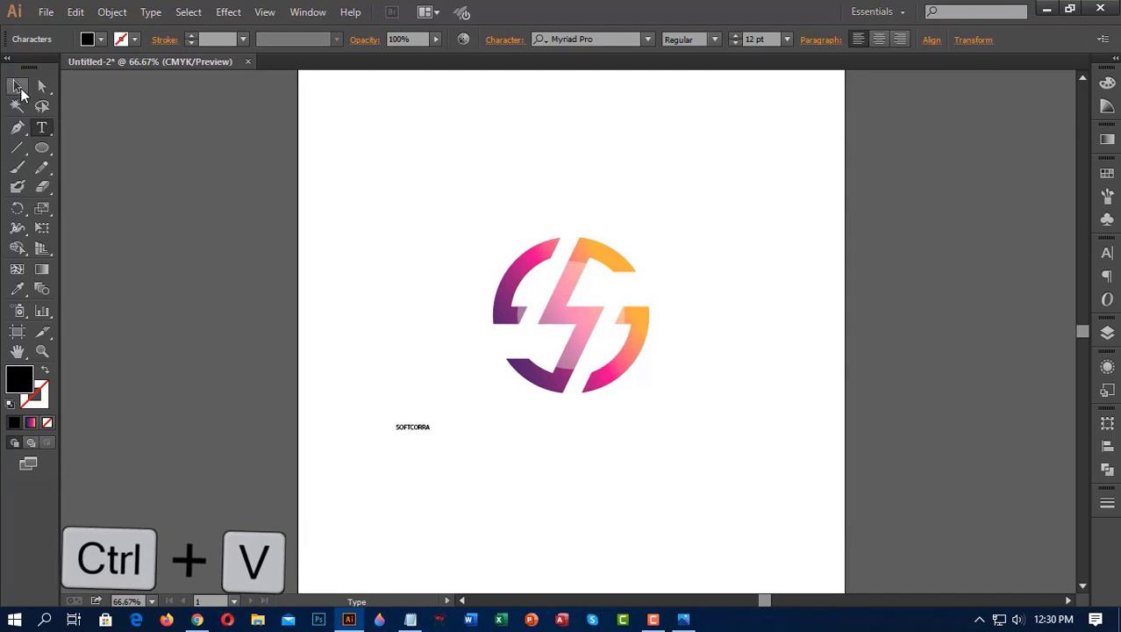
Scale the SOFTCORRA text under the logo to about 81 pt and set its font to Raleway Medium.
left_click_drag(430, 433, 651, 481)
left_click_drag(562, 460, 603, 456)
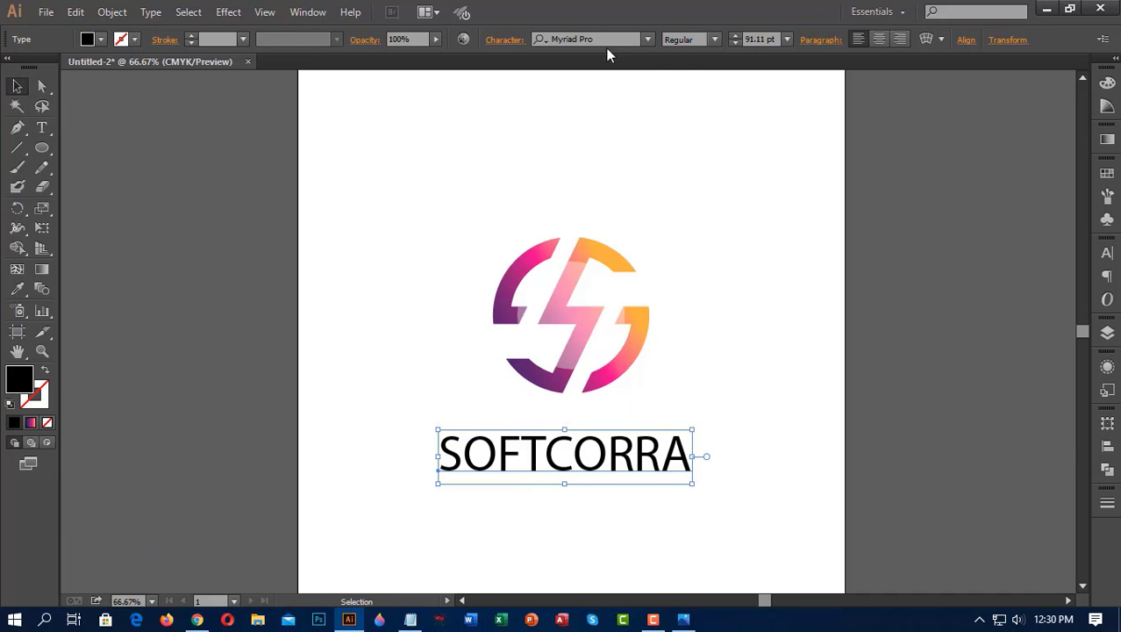
type("RE")
key("BackSpace")
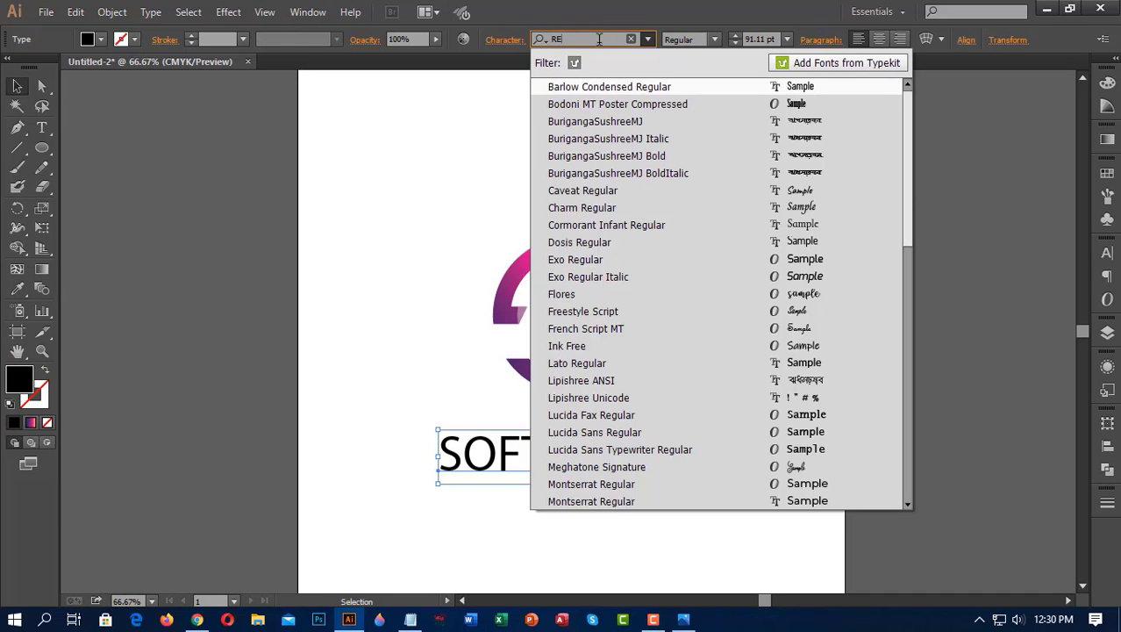
key("BackSpace")
type("AL")
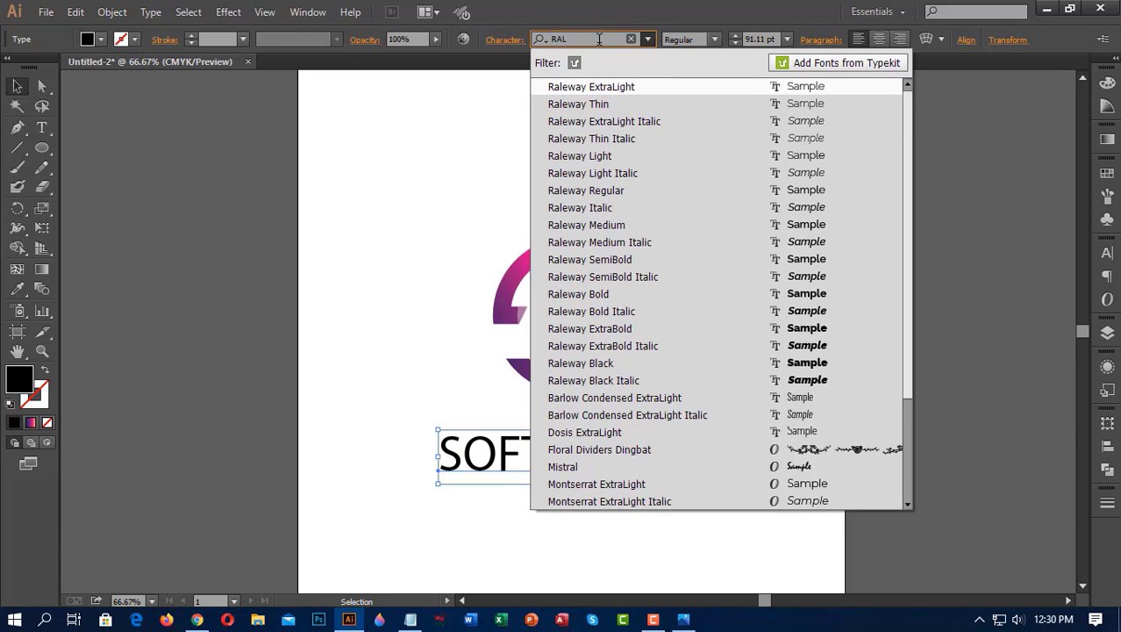
left_click(619, 227)
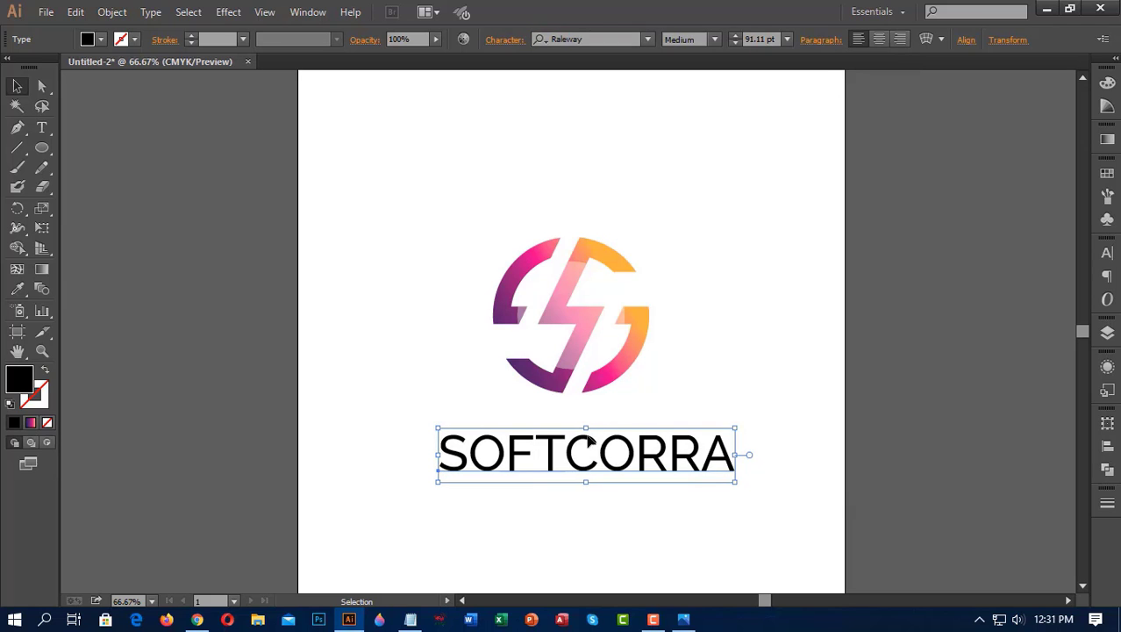
mouse_move(585, 431)
left_mouse_down()
mouse_move(572, 457)
mouse_move(575, 431)
left_mouse_up()
Try the SemiBold weight on the SOFTCORRA text and restore Medium.
left_click(712, 40)
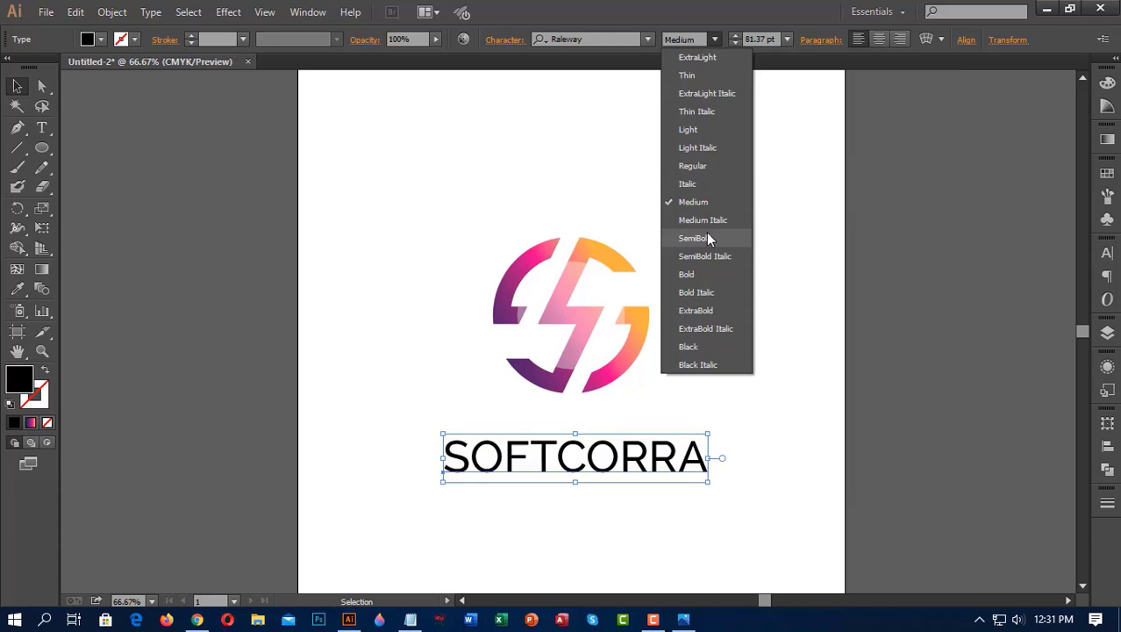
left_click(706, 236)
left_click(716, 40)
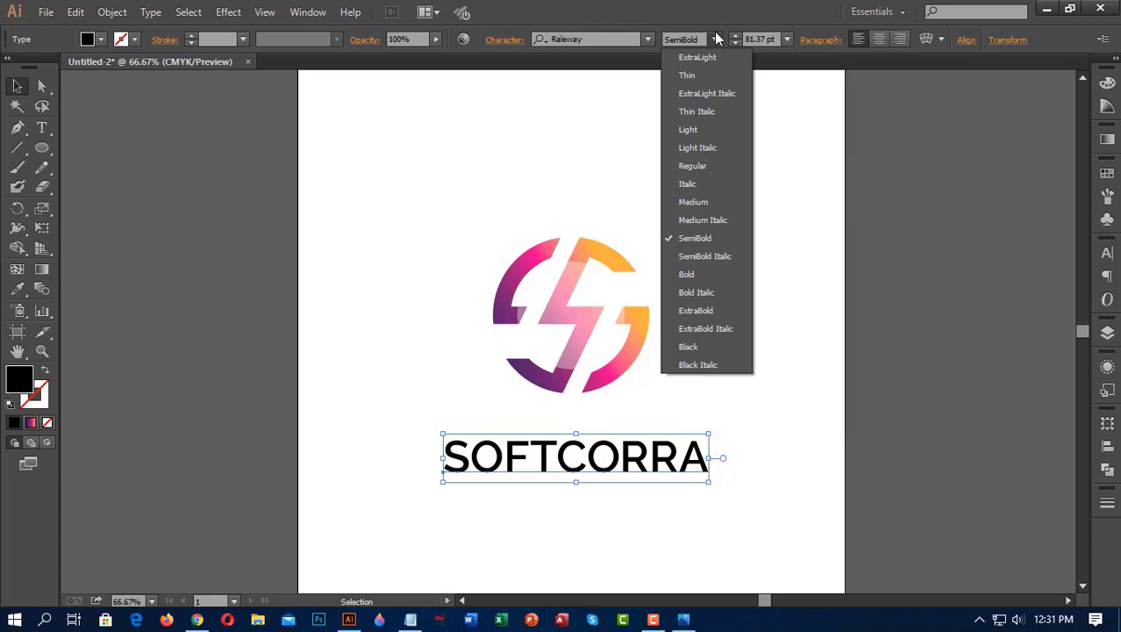
left_click(710, 202)
left_click(924, 438)
Move the SOFTCORRA text slightly closer to the logo and centre both horizontally on the artboard.
left_click_drag(599, 474, 601, 469)
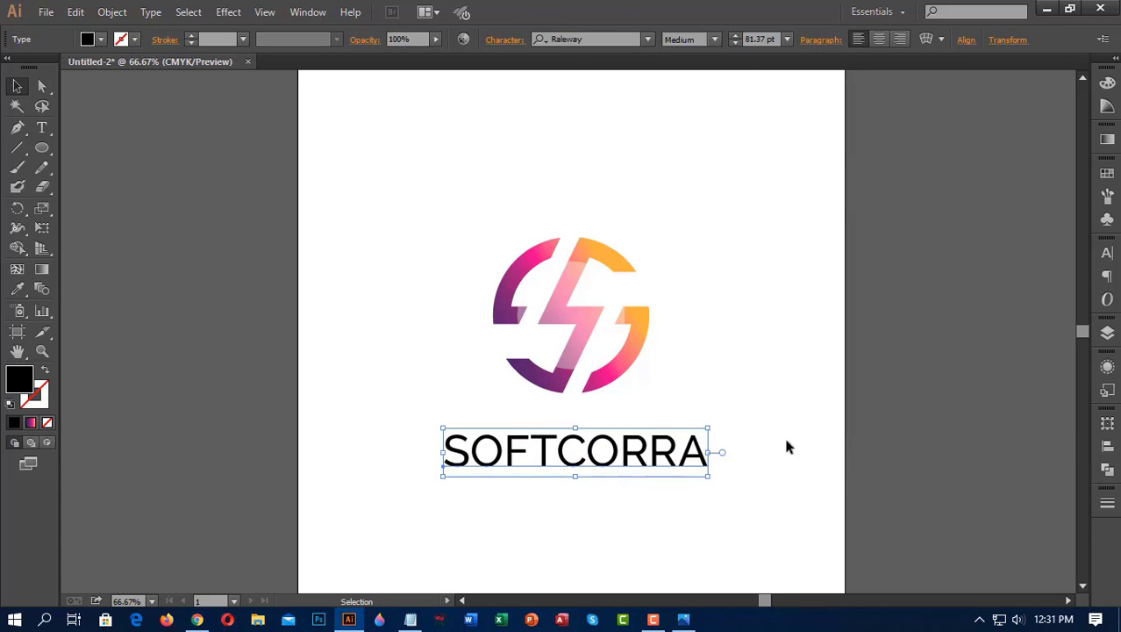
left_click(637, 355, "shift")
left_click(567, 41)
left_click(887, 316)
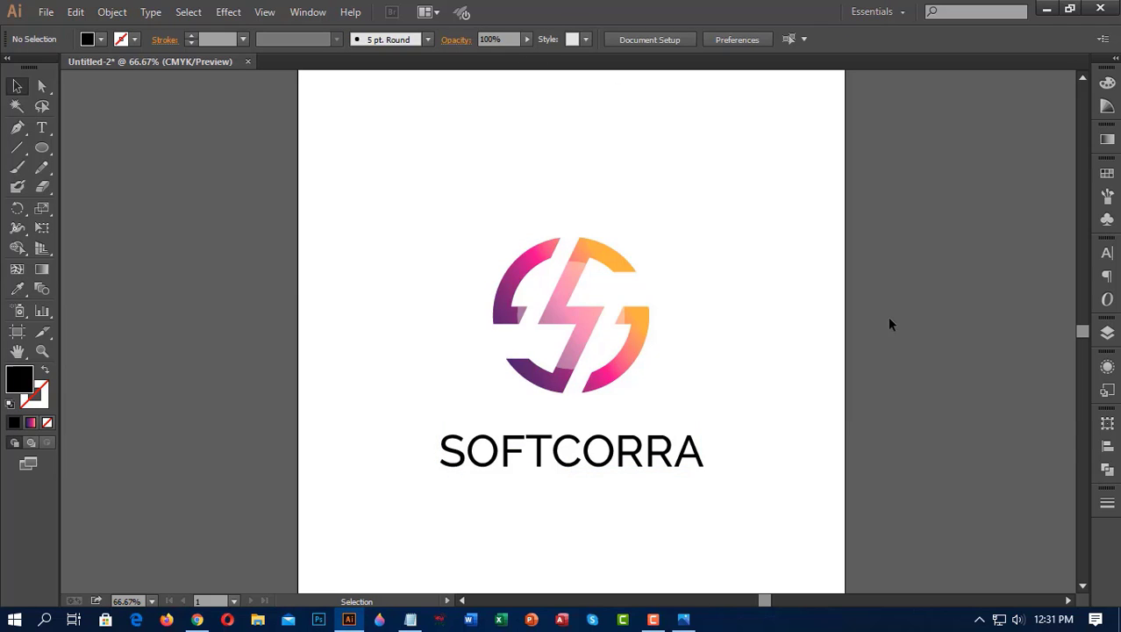
Group the logo with the SOFTCORRA text and centre the group vertically on the artboard.
left_click_drag(426, 223, 710, 510)
key("ctrl+g")
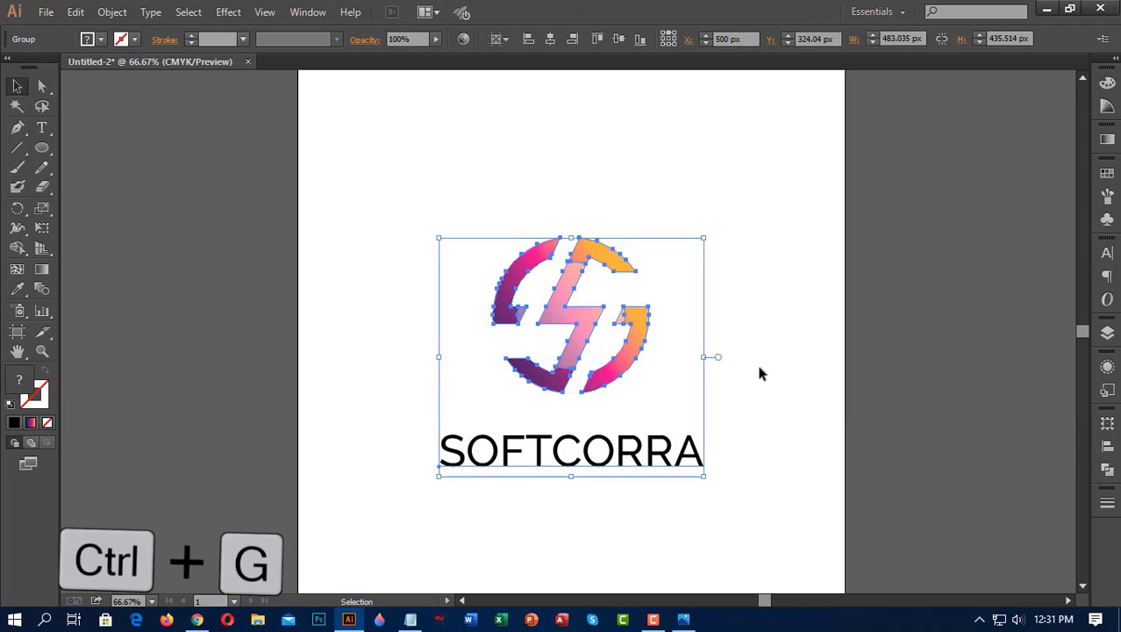
left_click(618, 40)
left_click(945, 355)
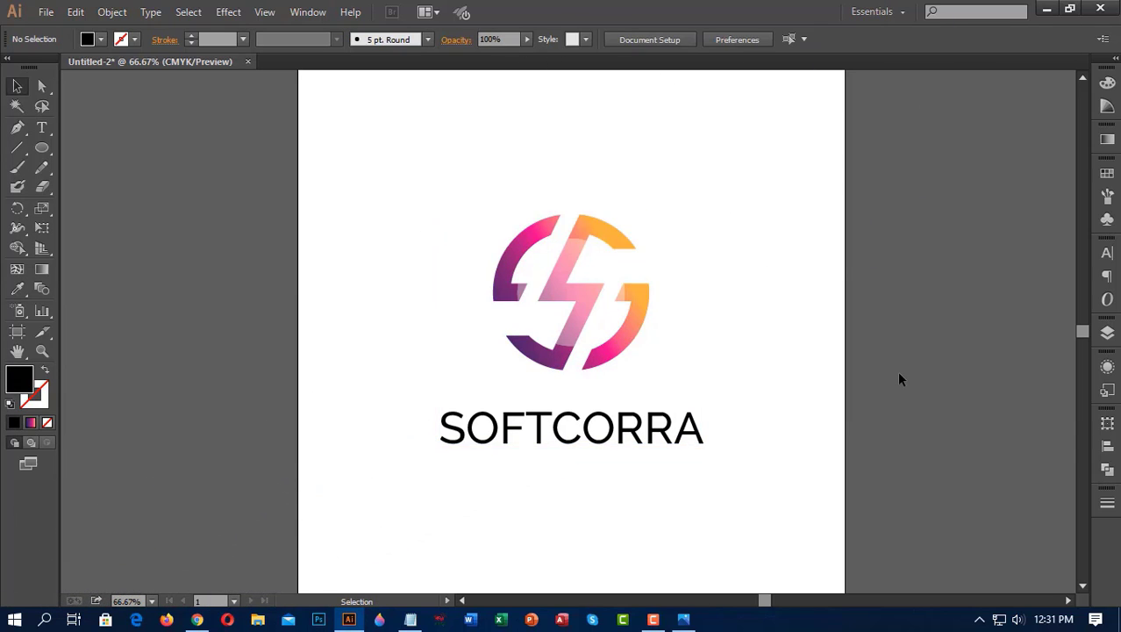